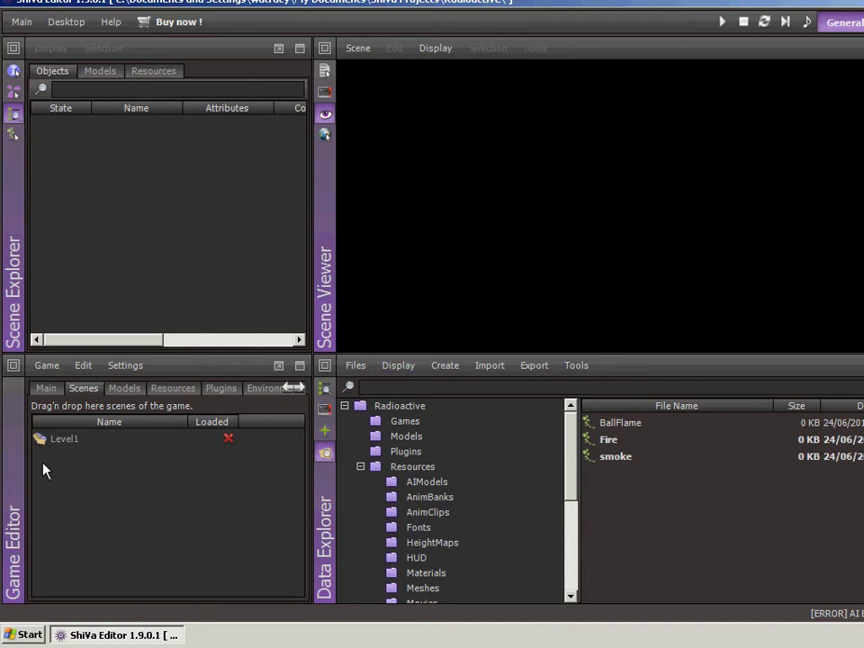
# Open Level1 and move the FireHelper box down to the foreground floor, left toward the central wall.
pyautogui.doubleClick(55, 441)
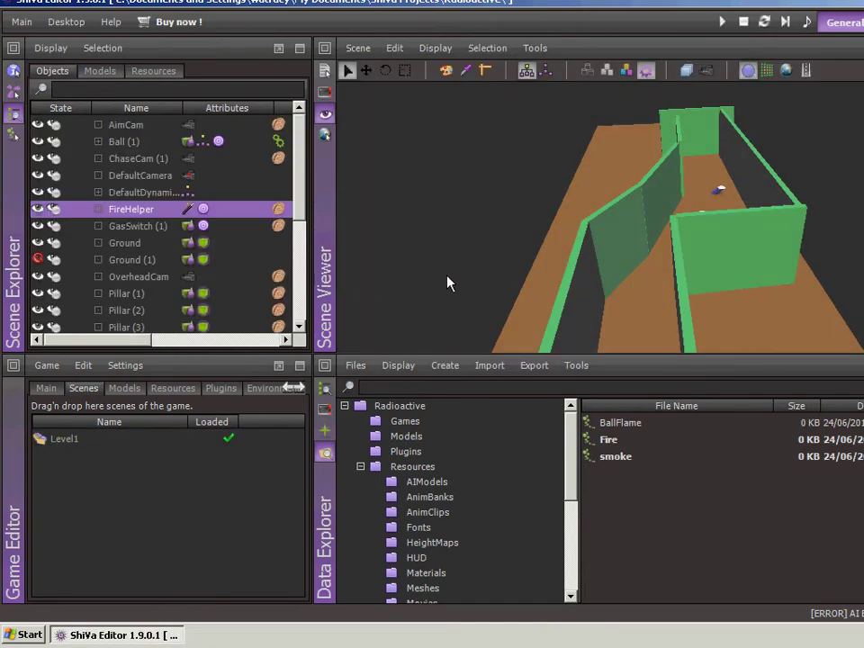
pyautogui.click(568, 244)
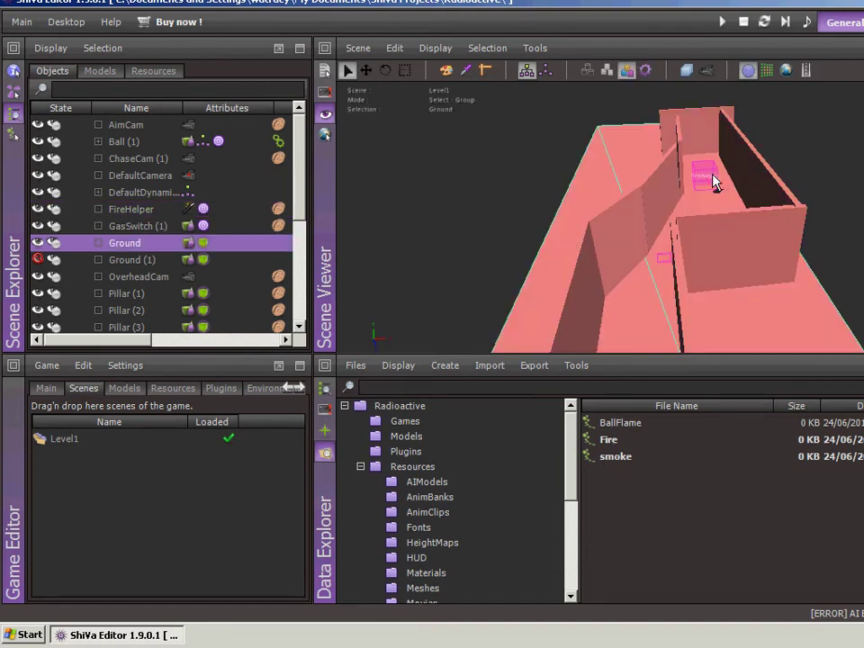
pyautogui.click(709, 180)
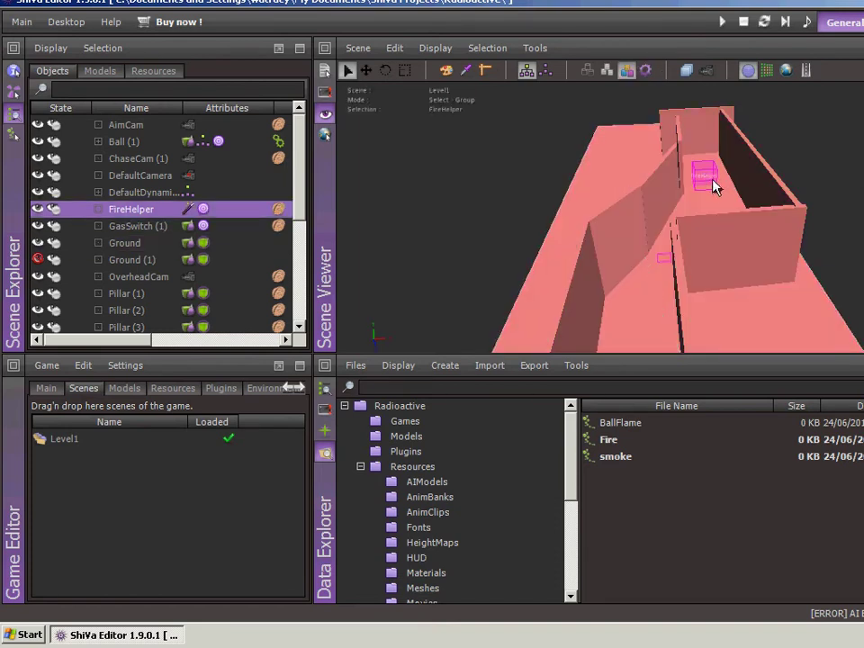
pyautogui.click(368, 71)
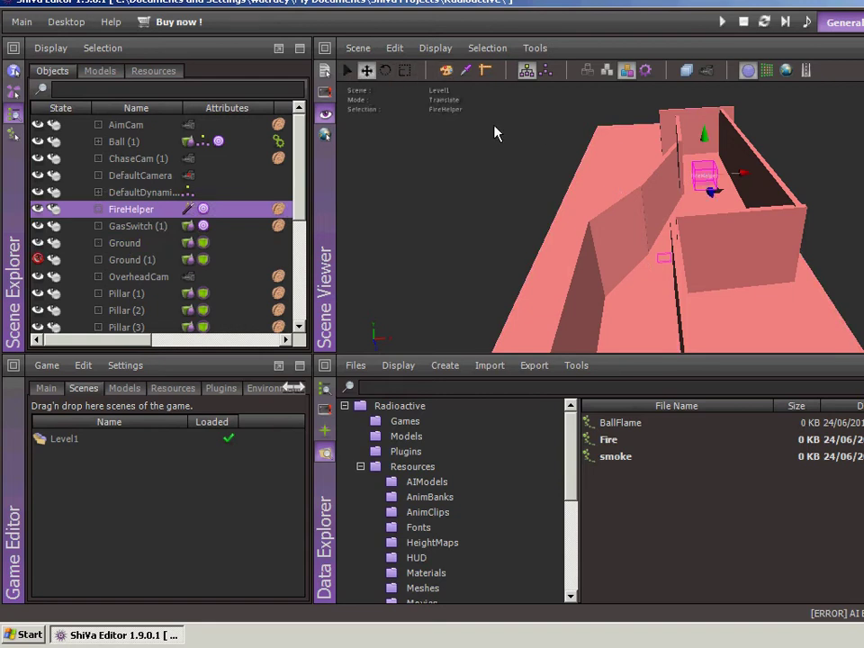
pyautogui.moveTo(711, 236); pyautogui.dragTo(777, 415)
pyautogui.moveTo(800, 309); pyautogui.dragTo(682, 306)
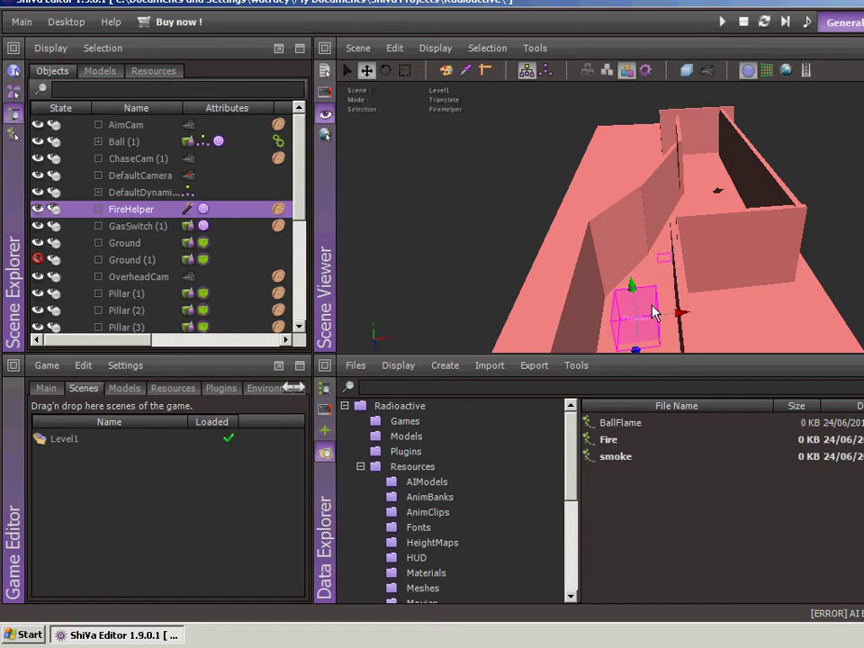
# Save Level1, run the game, look around at the corridor fire, then pause.
pyautogui.click(722, 20)
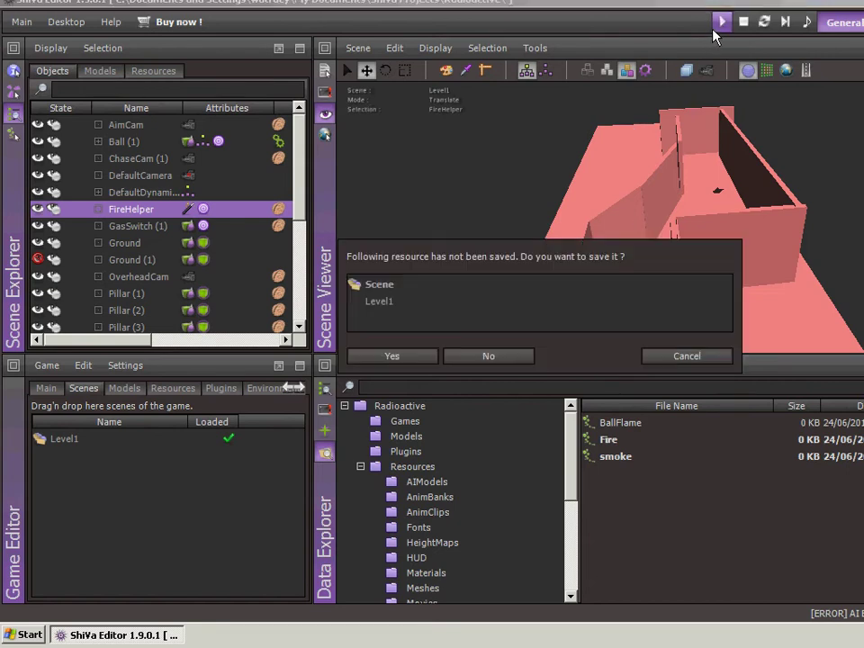
pyautogui.click(408, 358)
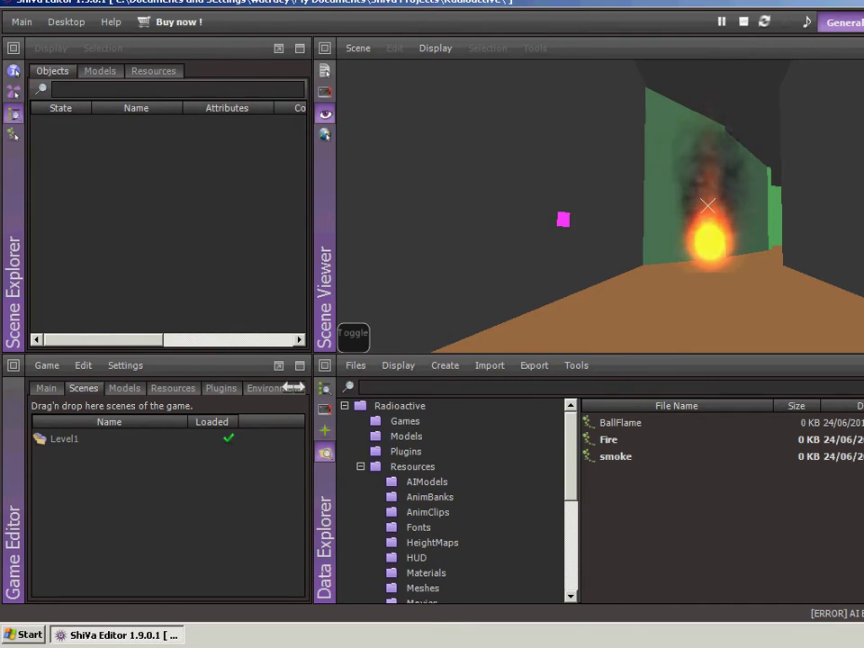
pyautogui.press('Left')
pyautogui.press('Left')
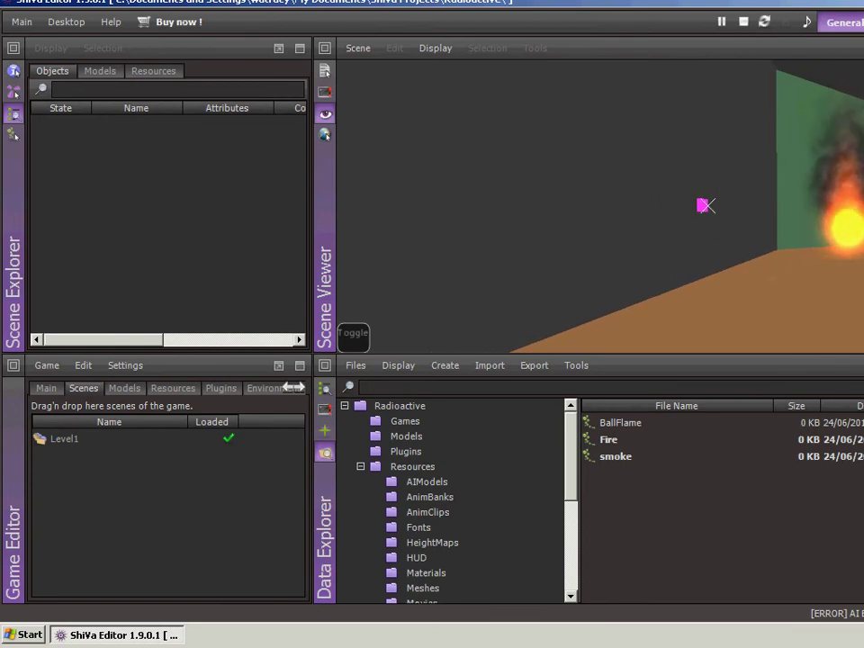
pyautogui.press('Up')
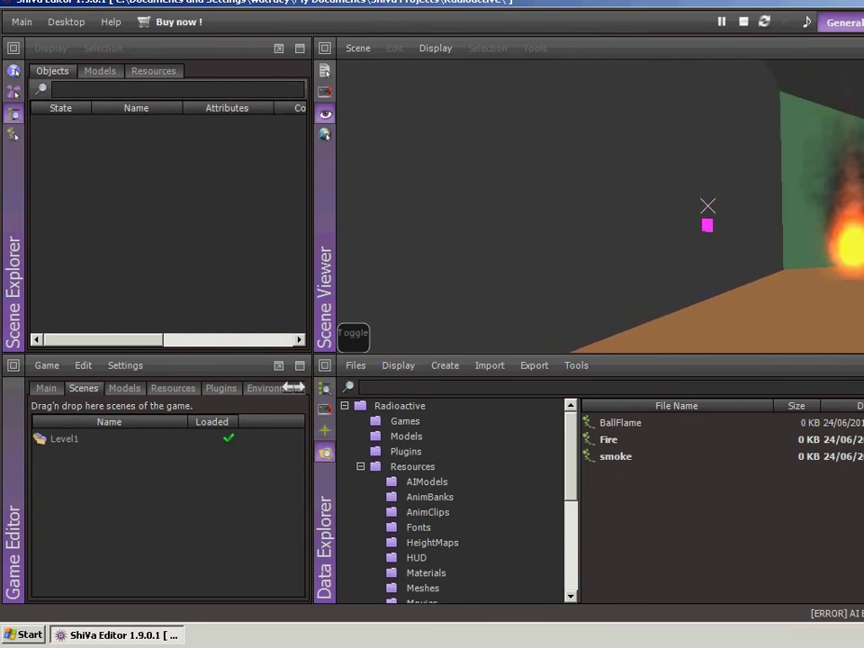
pyautogui.press('Right')
pyautogui.press('Down')
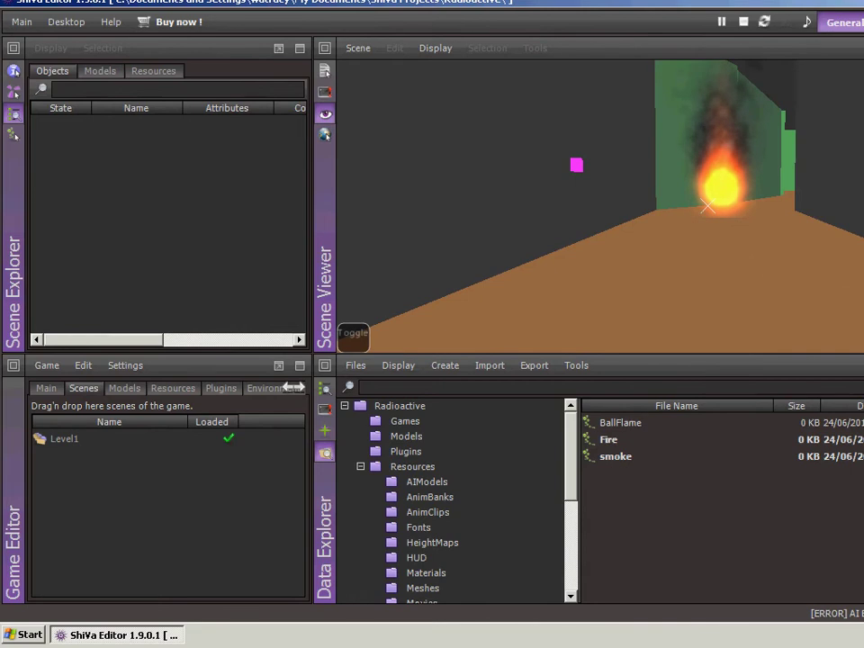
pyautogui.press('Escape')
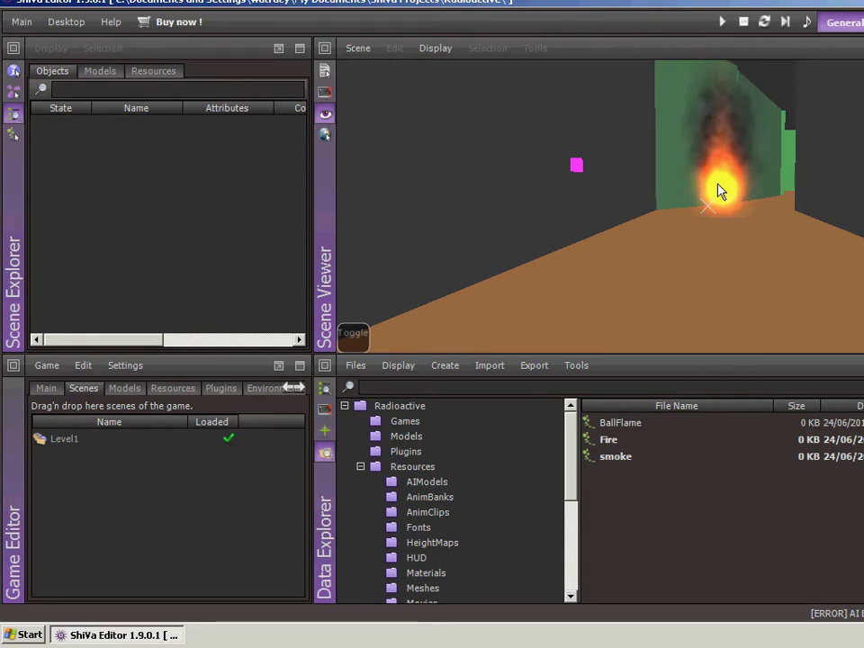
# Back in scene editing, shift FireHelper right and up beside the dark wall, then save and replay.
pyautogui.rightClick(718, 191)
pyautogui.click(738, 194)
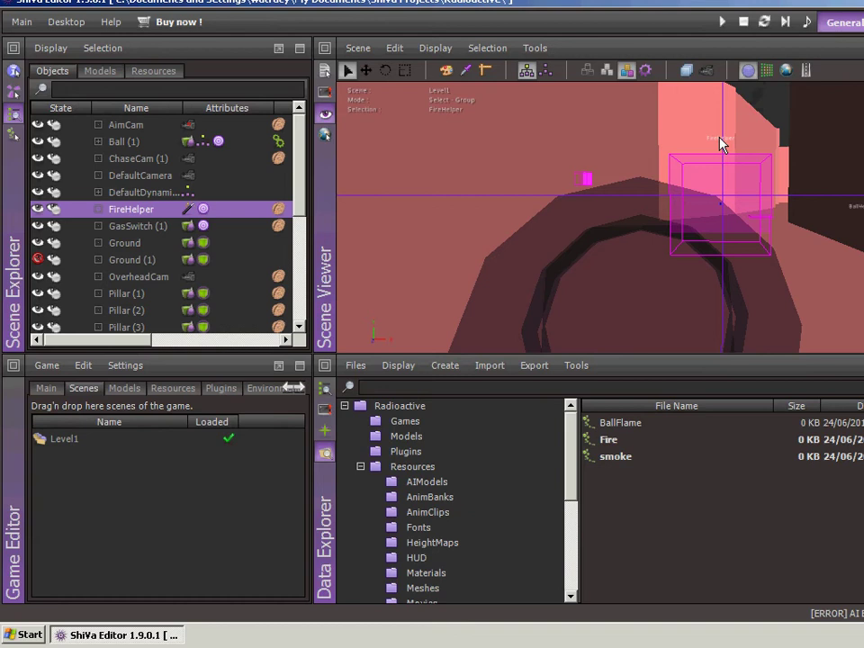
pyautogui.click(368, 72)
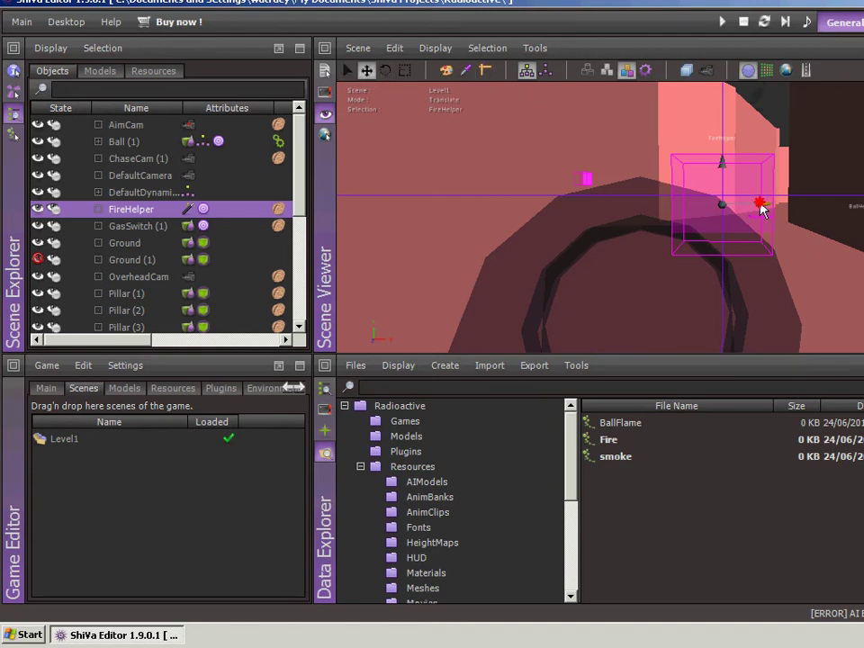
pyautogui.moveTo(762, 206); pyautogui.dragTo(773, 187)
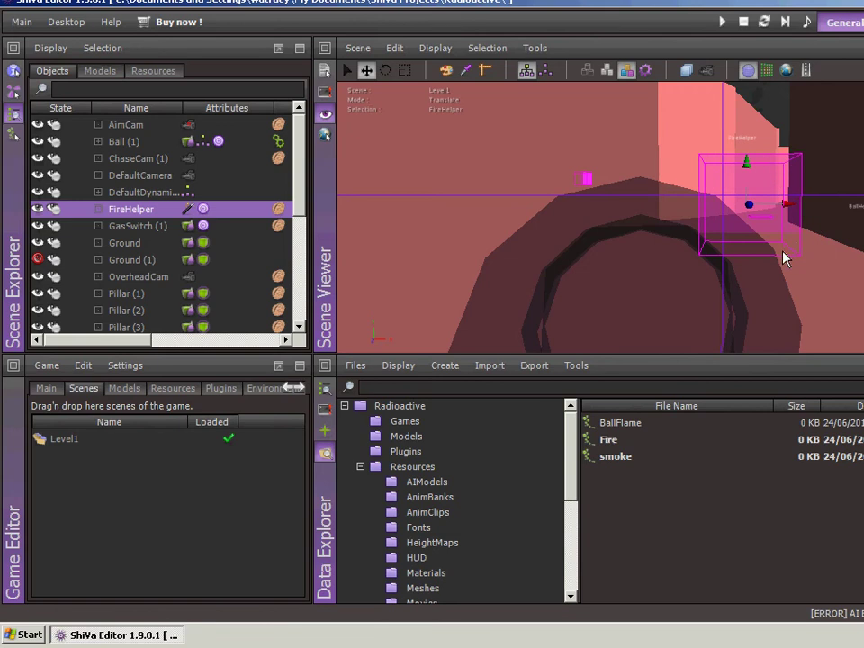
pyautogui.moveTo(783, 258)
pyautogui.mouseDown(button='right')
pyautogui.moveTo(785, 193)
pyautogui.moveTo(783, 247)
pyautogui.mouseUp(button='right')
pyautogui.moveTo(710, 226)
pyautogui.mouseDown(button='right')
pyautogui.moveTo(702, 171)
pyautogui.moveTo(706, 251)
pyautogui.moveTo(735, 160)
pyautogui.moveTo(768, 282)
pyautogui.moveTo(801, 319)
pyautogui.moveTo(700, 218)
pyautogui.mouseUp(button='right')
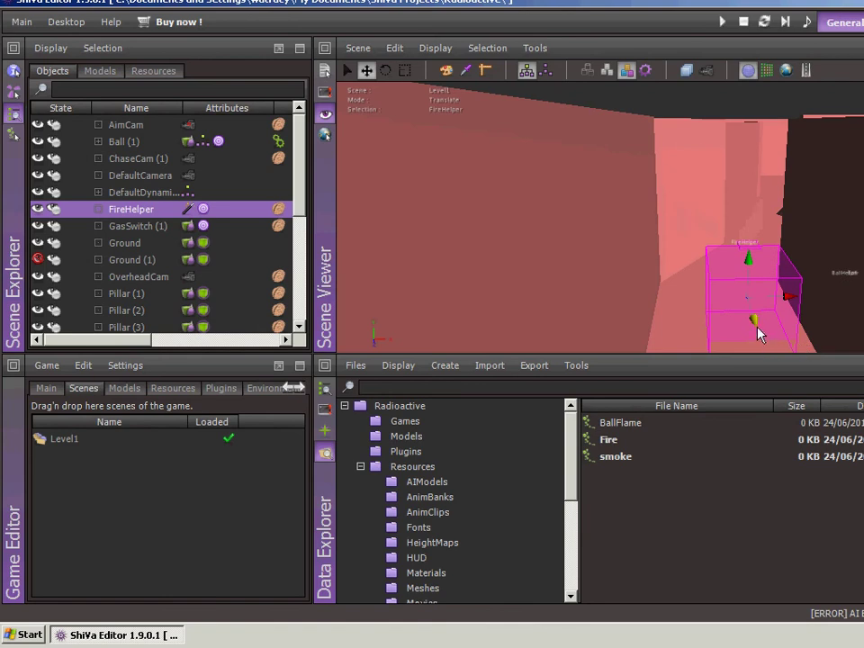
pyautogui.moveTo(759, 335); pyautogui.dragTo(785, 230)
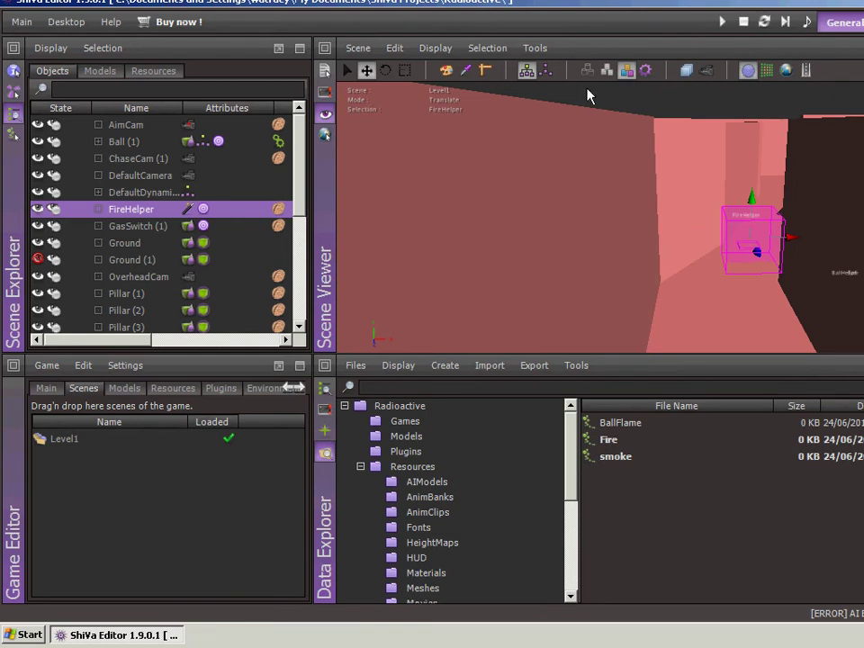
pyautogui.click(743, 22)
pyautogui.click(383, 356)
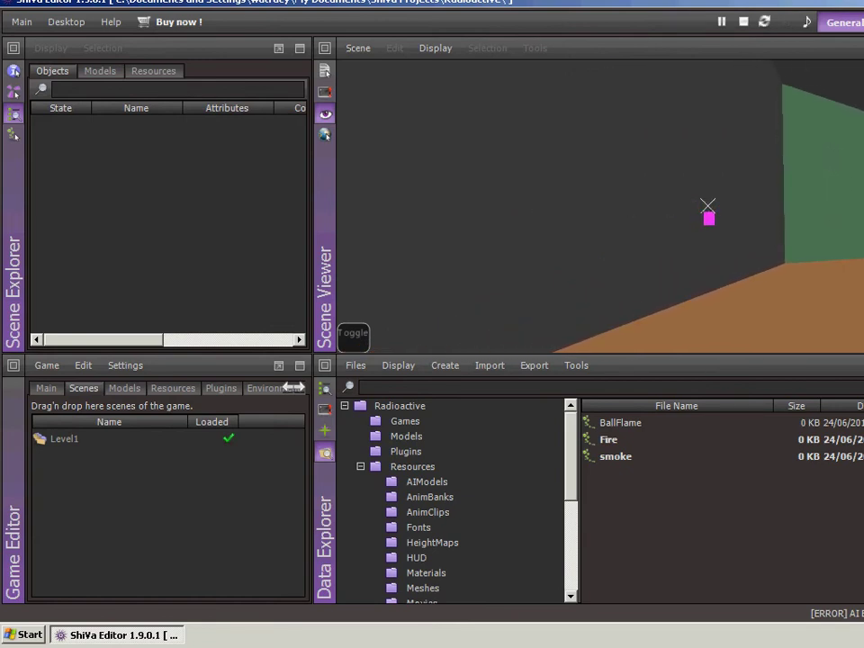
# Launch the ball toward the fire, then pause and stop the test run.
pyautogui.click(708, 206)
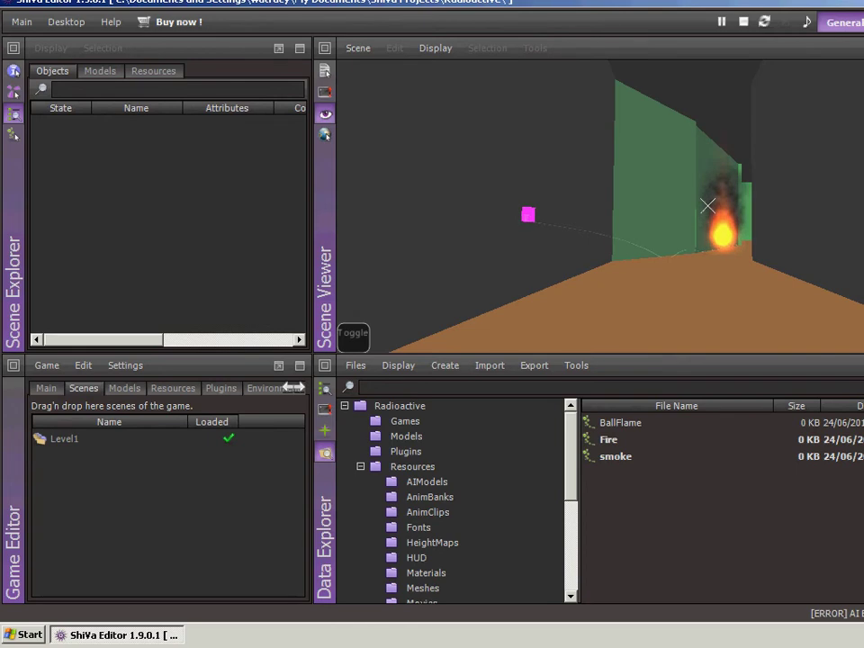
pyautogui.hotkey('ctrl', 'p')
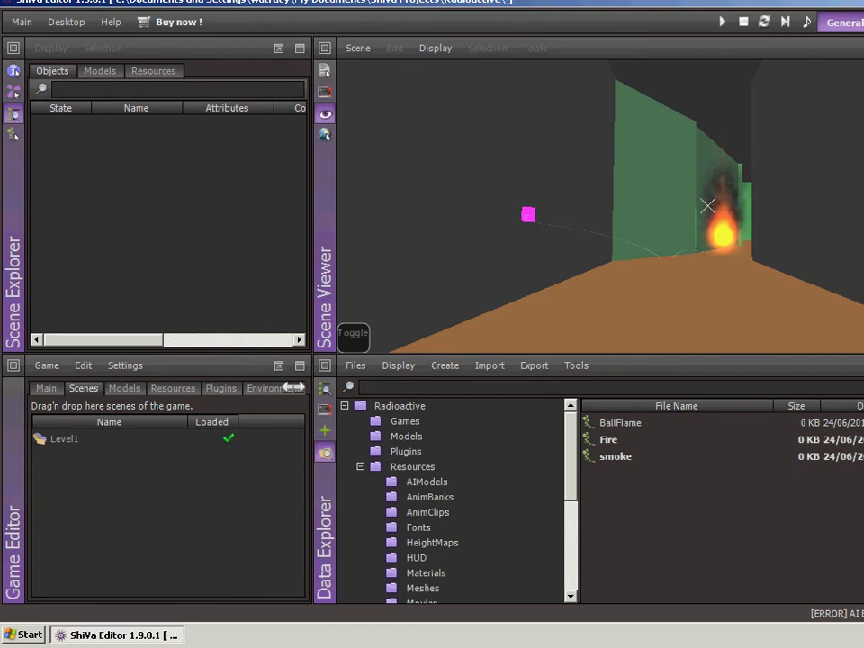
pyautogui.click(744, 21)
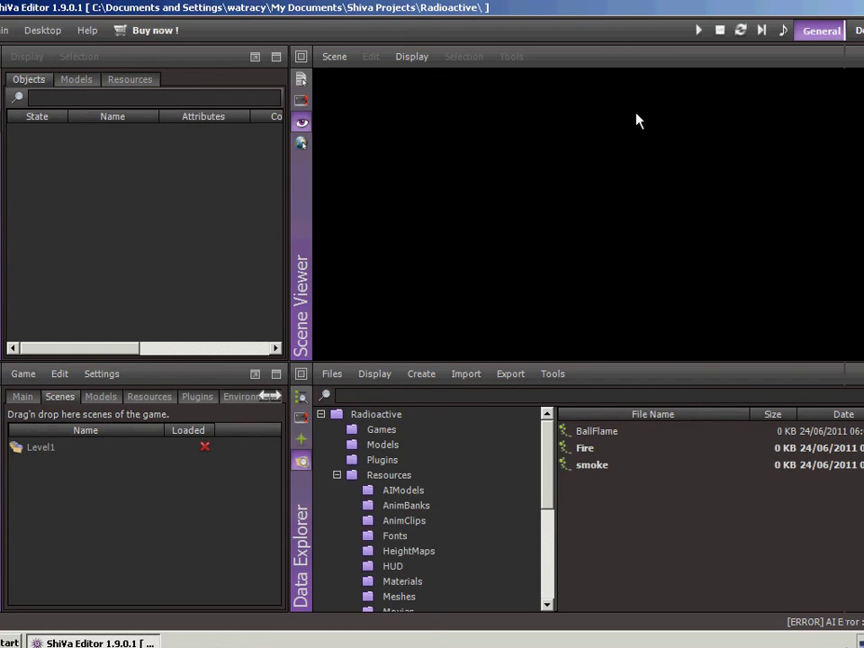
# In the Code workspace, browse SpringboardAI and GasSwitchAI, ending on FireAI's onSensorCollision handler.
pyautogui.hotkey('ctrl', '3')
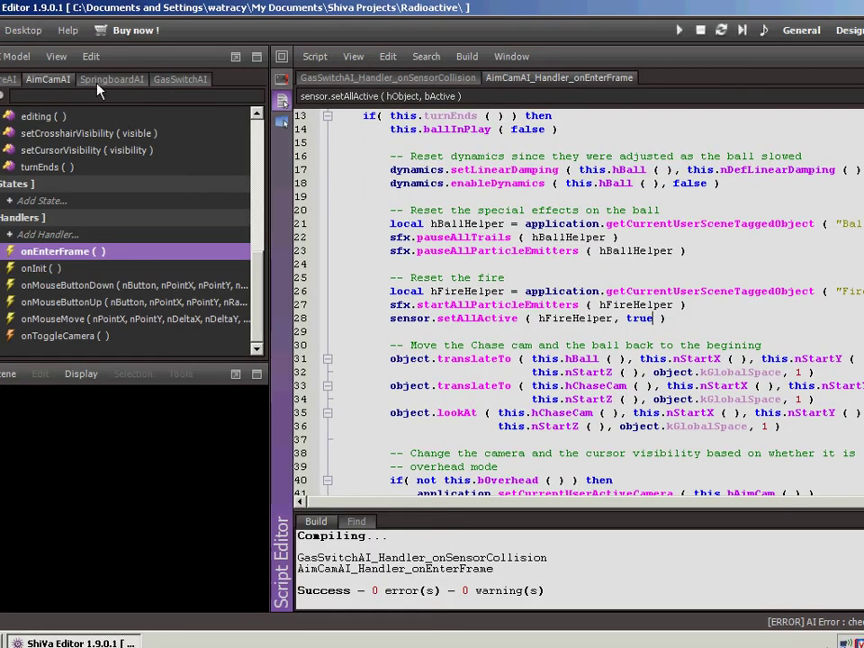
pyautogui.click(101, 81)
pyautogui.click(157, 81)
pyautogui.click(11, 81)
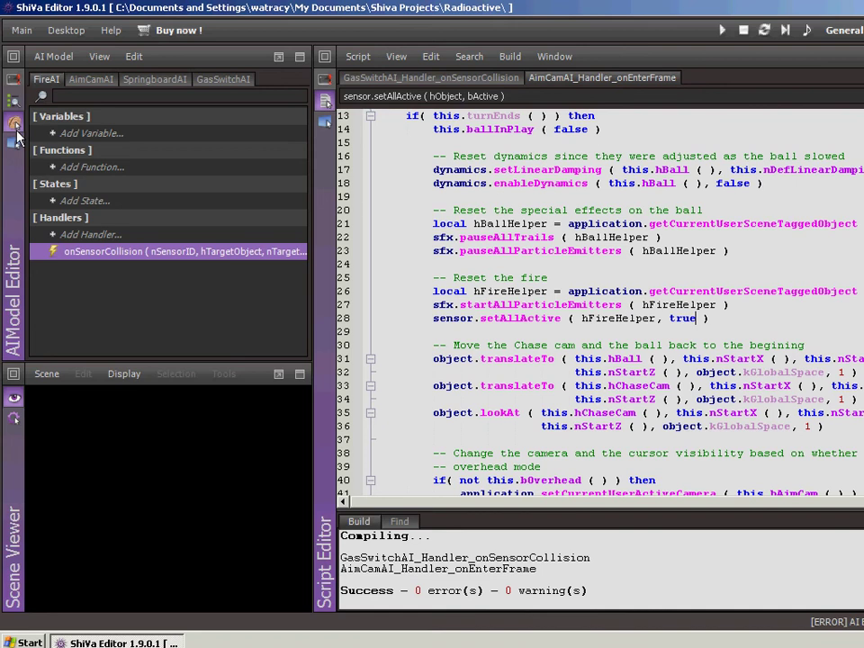
# Open the particle editor, glance at BallFlame, and return to the Fire effect.
pyautogui.click(845, 31)
pyautogui.click(14, 143)
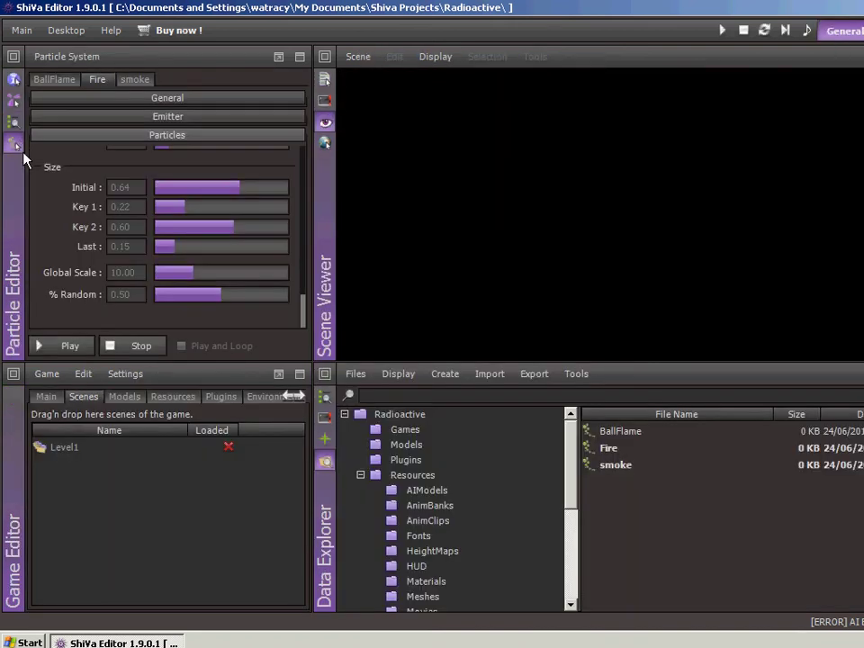
pyautogui.click(66, 80)
pyautogui.click(95, 80)
# Expand and review the Fire effect's Emitter, General and Particles sections.
pyautogui.moveTo(303, 311); pyautogui.dragTo(307, 159)
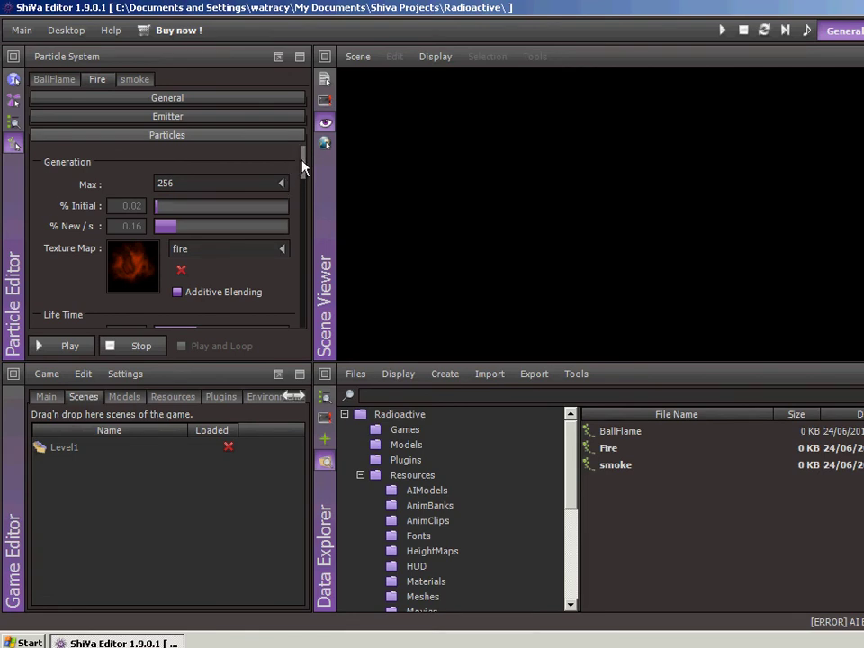
pyautogui.click(303, 166)
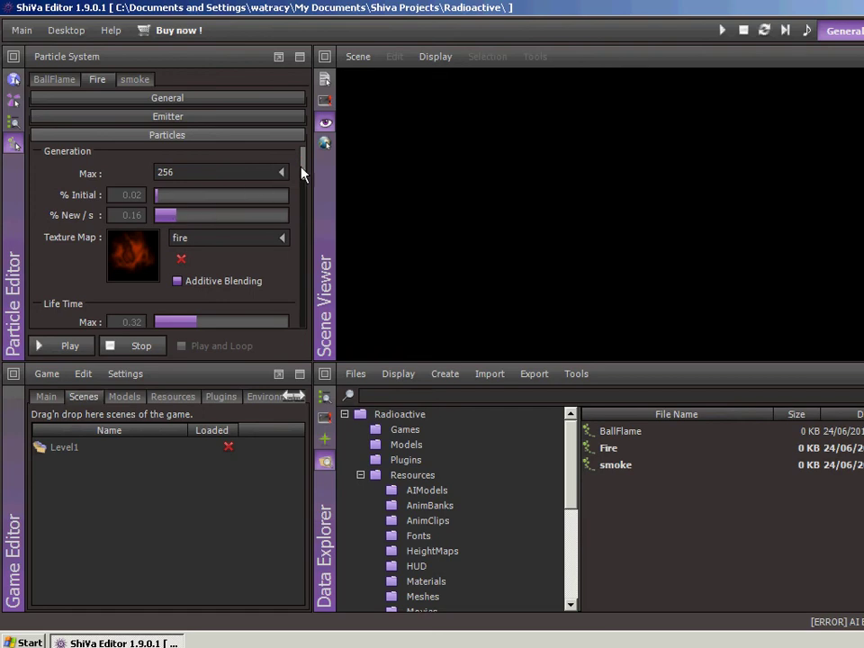
pyautogui.click(218, 117)
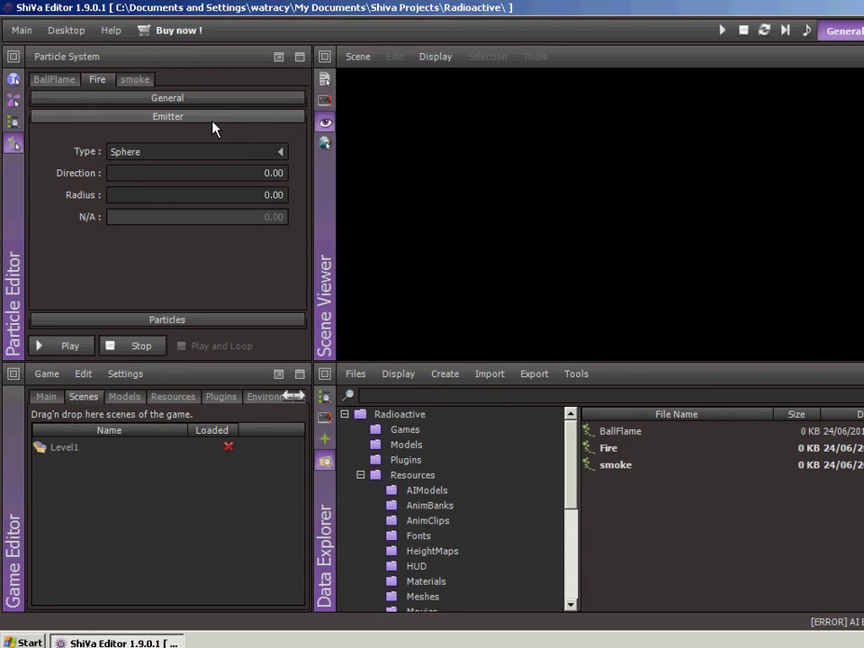
pyautogui.click(198, 98)
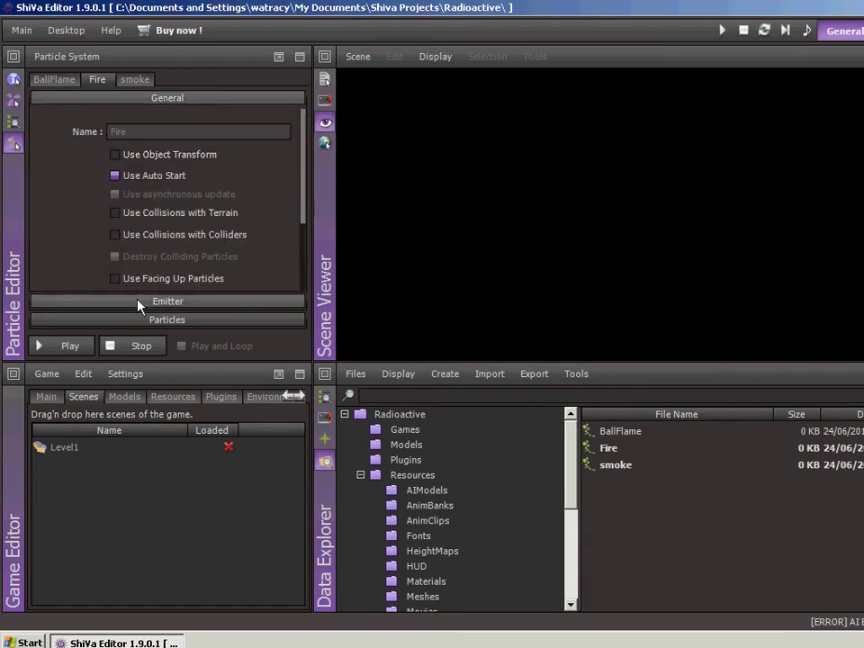
pyautogui.click(155, 322)
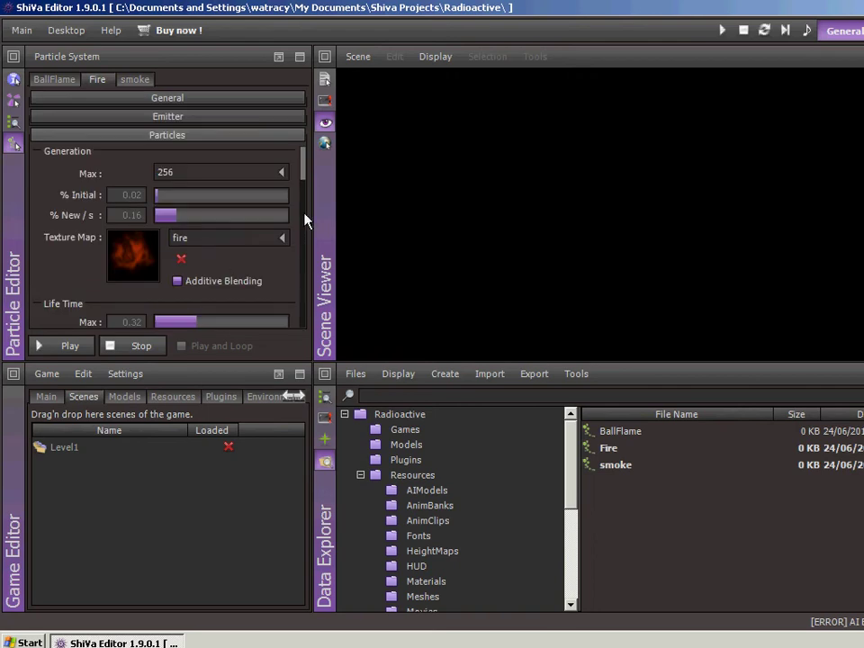
pyautogui.moveTo(306, 178)
pyautogui.mouseDown()
pyautogui.moveTo(308, 324)
pyautogui.moveTo(303, 310)
pyautogui.mouseUp()
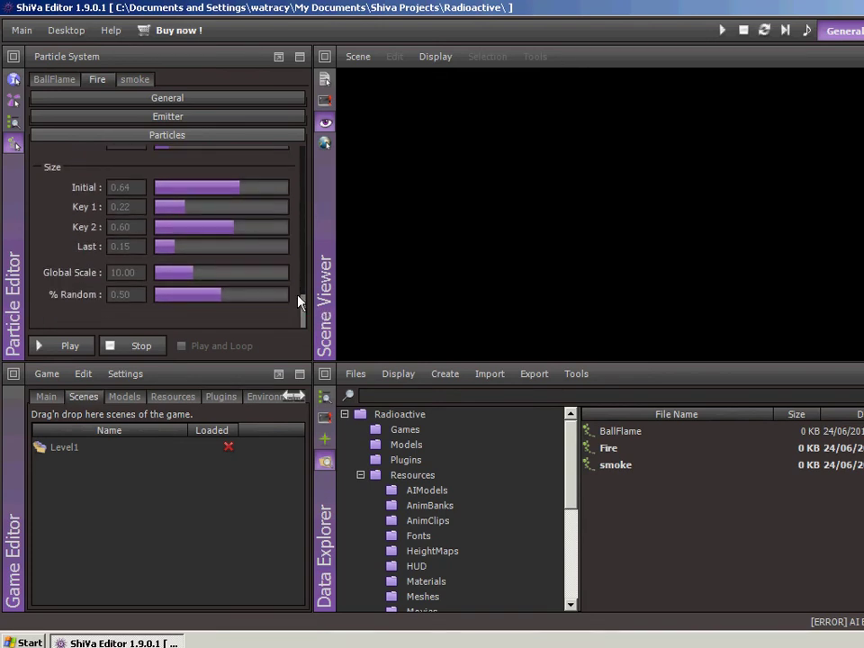
# Review the smoke particle effect's settings.
pyautogui.click(137, 80)
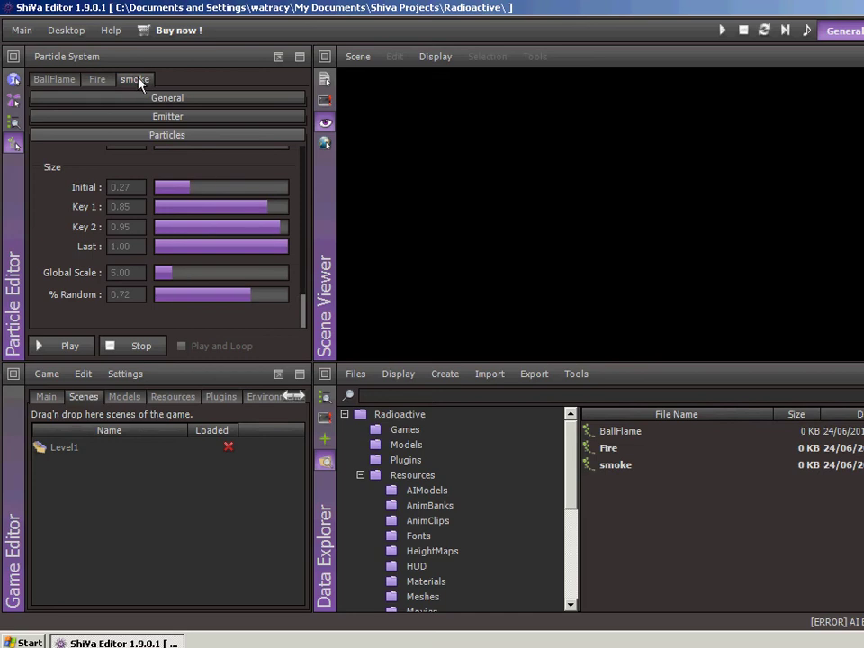
pyautogui.moveTo(302, 311)
pyautogui.mouseDown()
pyautogui.moveTo(305, 233)
pyautogui.moveTo(305, 308)
pyautogui.moveTo(311, 281)
pyautogui.mouseUp()
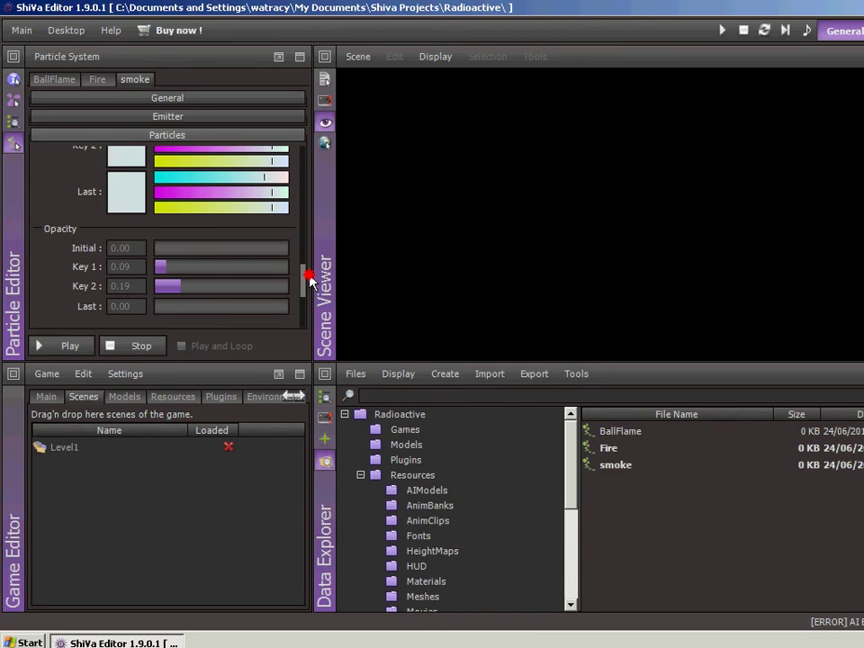
pyautogui.moveTo(310, 282); pyautogui.dragTo(305, 160)
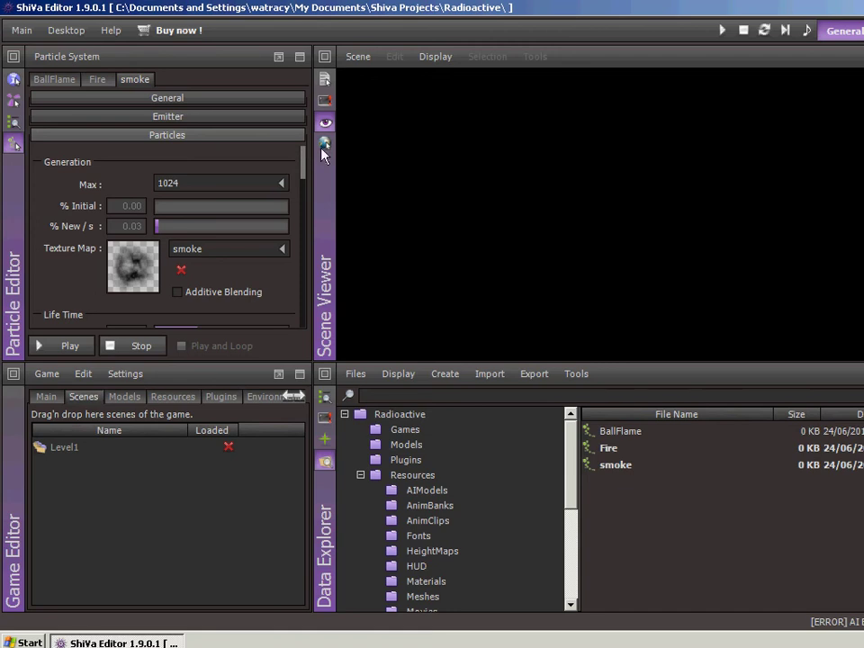
# Expand BallFlame's General, Emitter and Particles sections, showing Global Scale 1.00 and % Random 0.50.
pyautogui.click(66, 80)
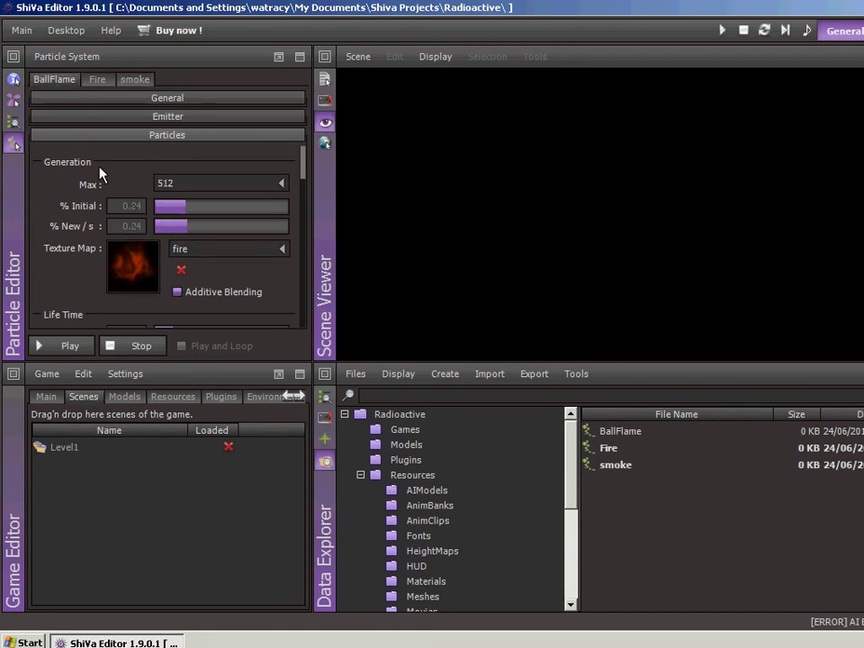
pyautogui.click(225, 99)
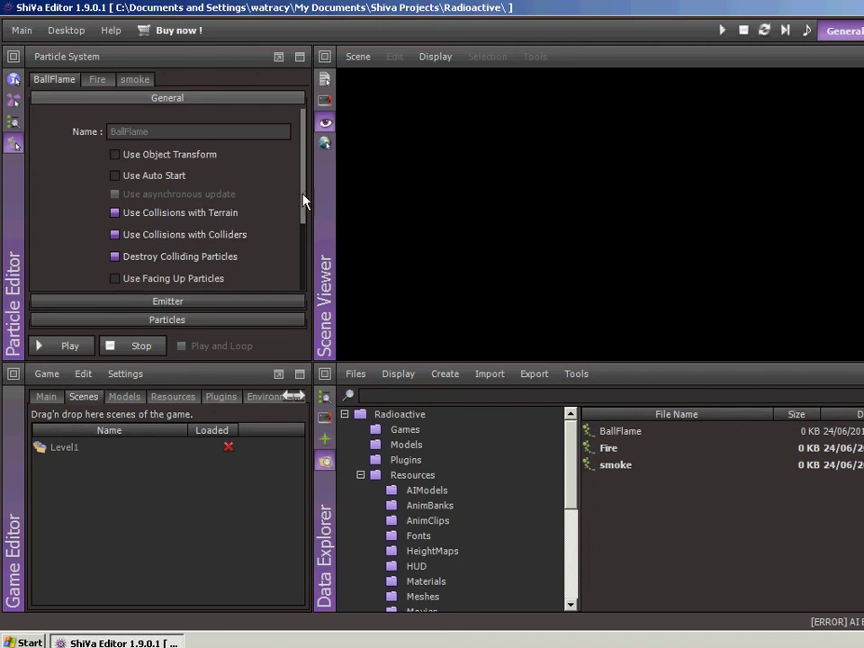
pyautogui.moveTo(303, 199); pyautogui.dragTo(302, 207)
pyautogui.click(180, 303)
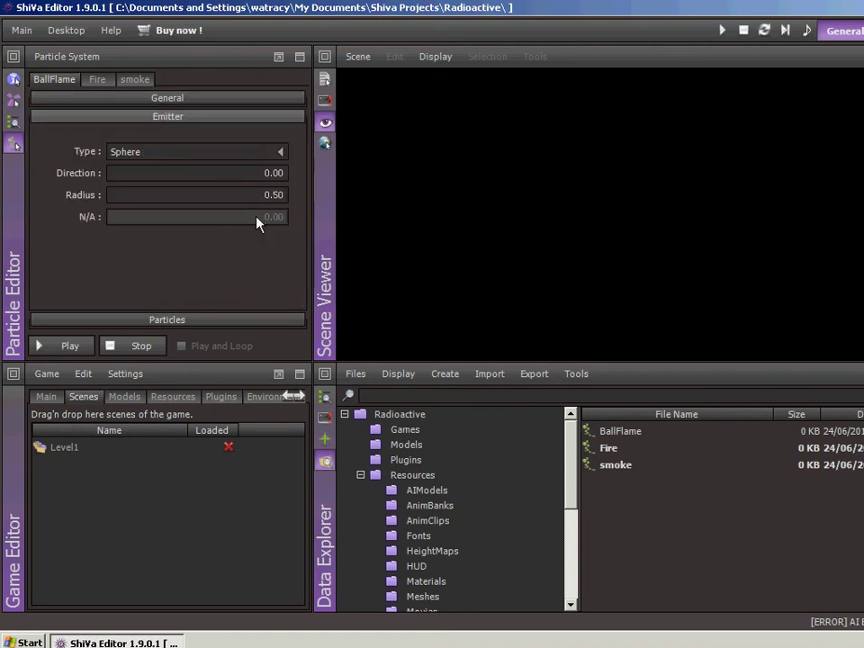
pyautogui.click(180, 320)
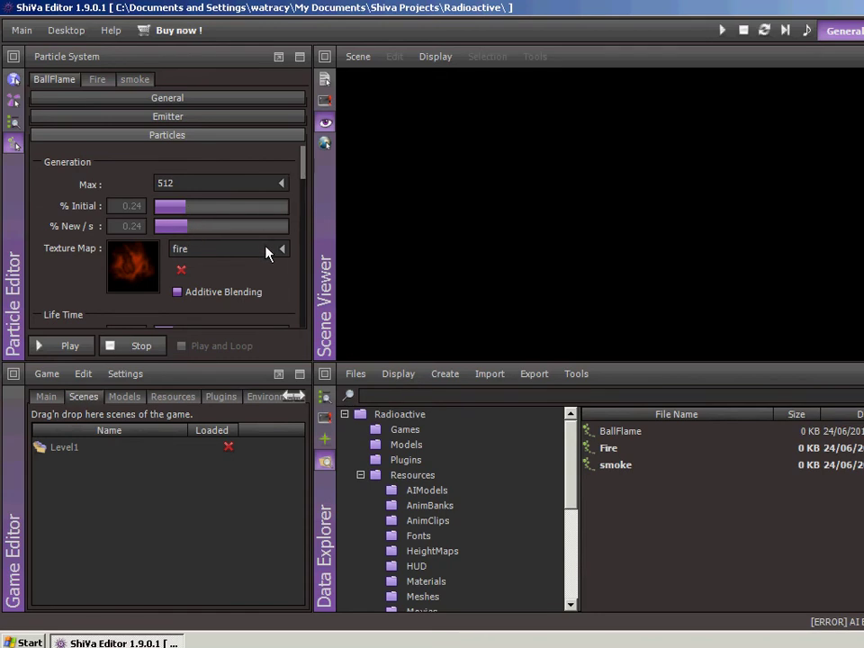
pyautogui.moveTo(303, 170); pyautogui.dragTo(304, 194)
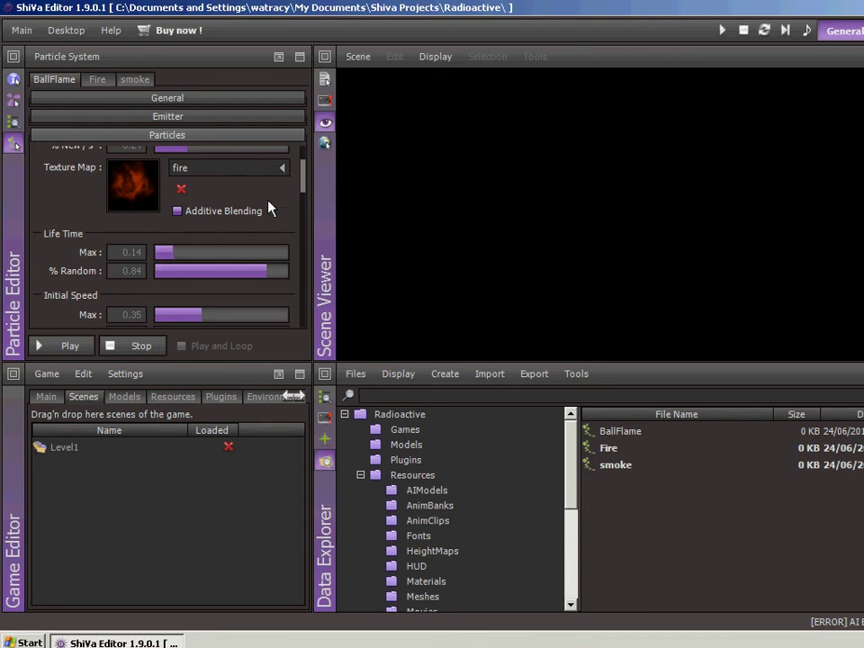
pyautogui.moveTo(301, 171); pyautogui.dragTo(305, 309)
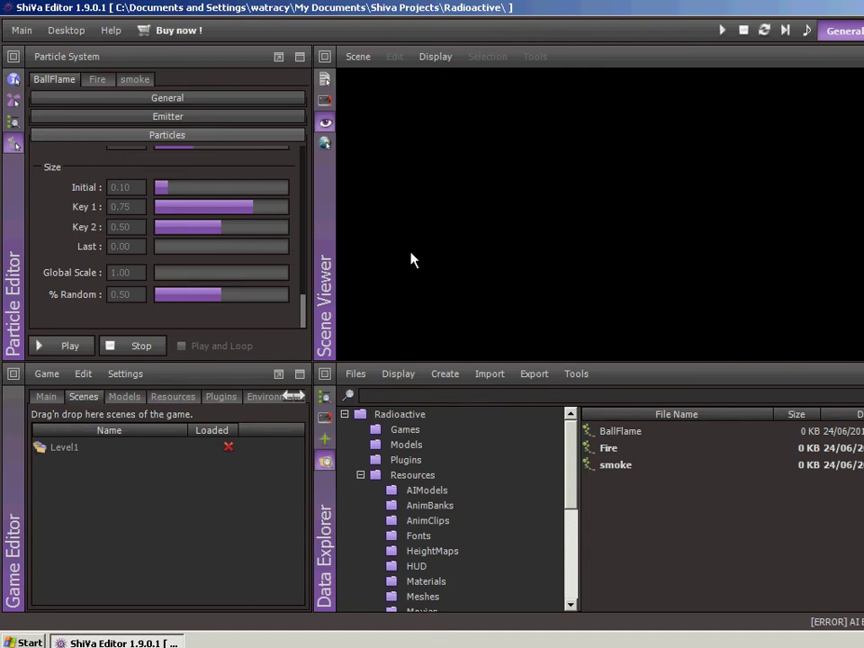
# Open the GasSwitch model from the Models folder in the scene view.
pyautogui.click(407, 447)
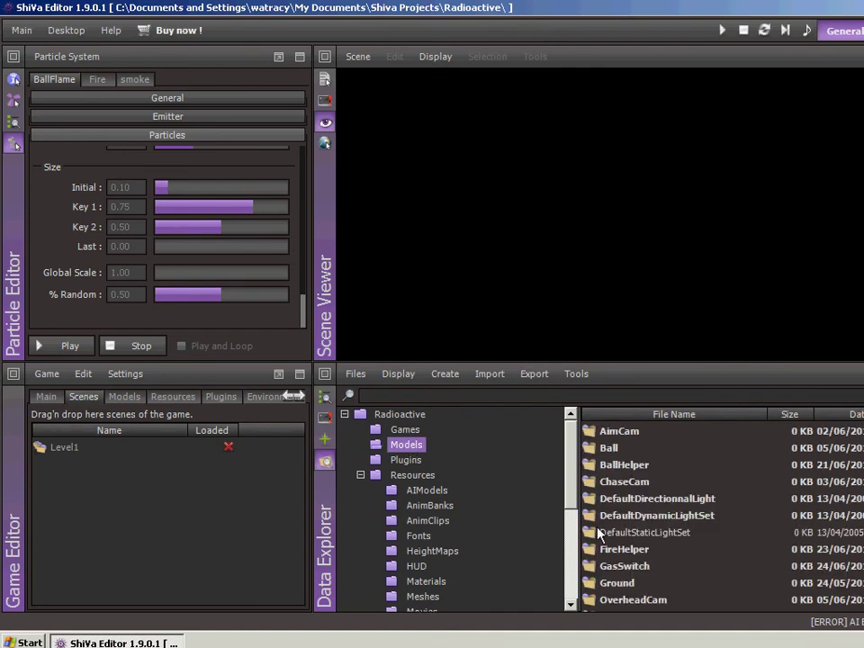
pyautogui.click(635, 567)
pyautogui.doubleClick(641, 573)
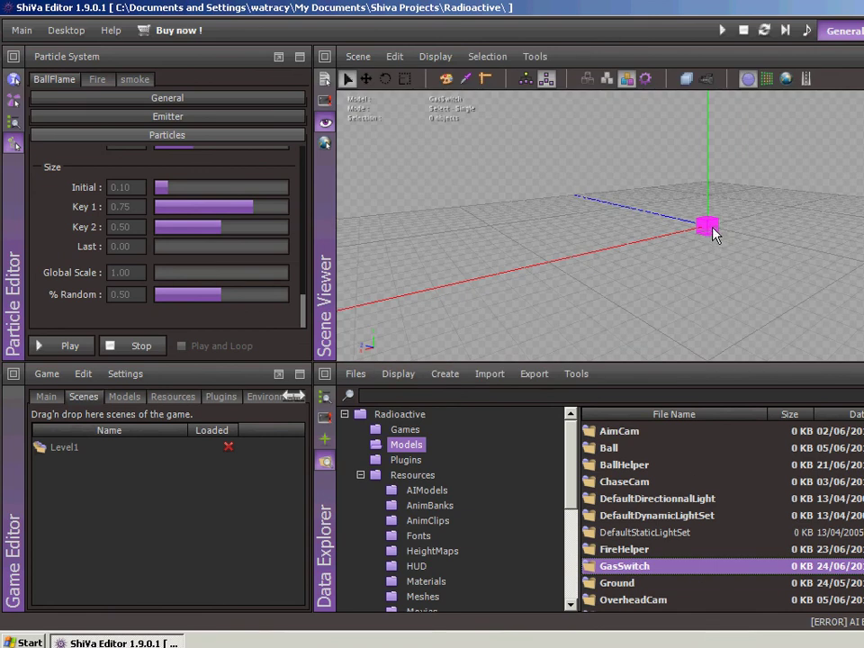
# Give GasSwitch Sensor 0, a Collision-type Box sensor sized 1.000.
pyautogui.rightClick(714, 233)
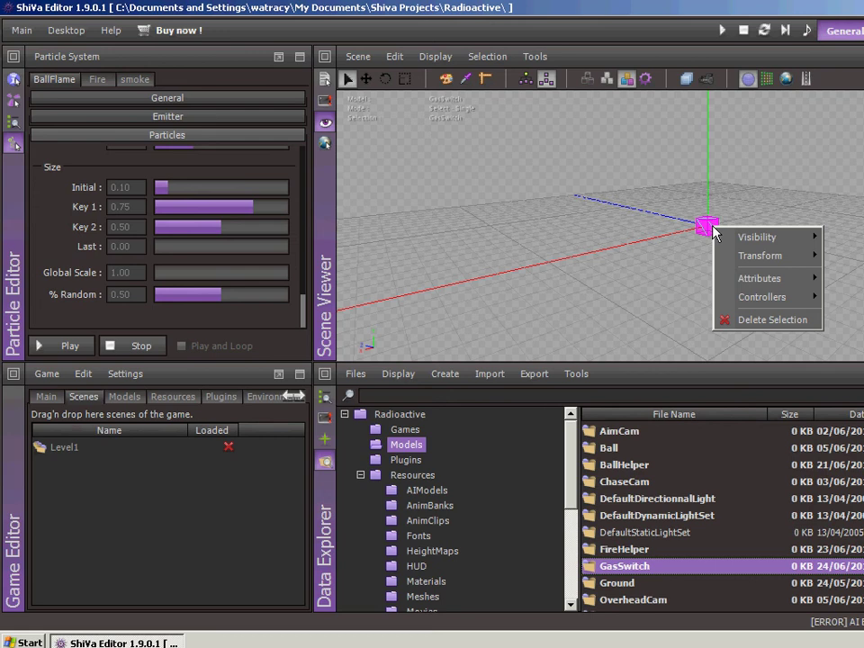
pyautogui.moveTo(746, 278)
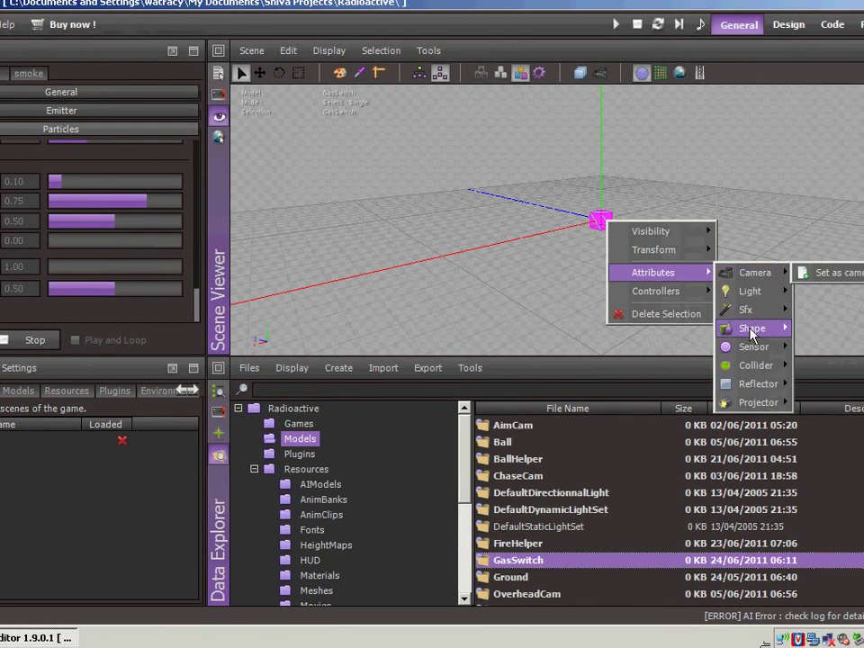
pyautogui.moveTo(860, 353)
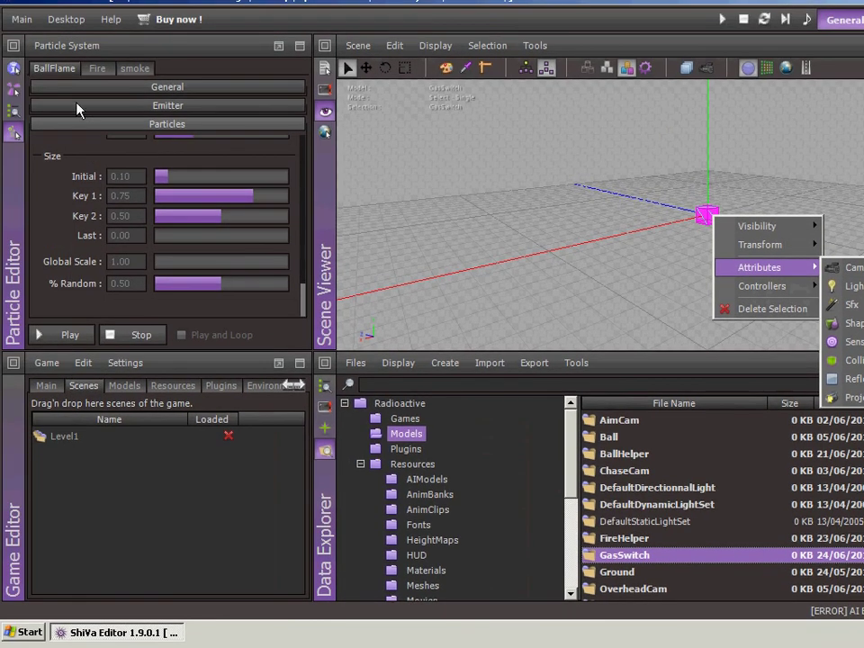
pyautogui.click(14, 70)
pyautogui.click(14, 70)
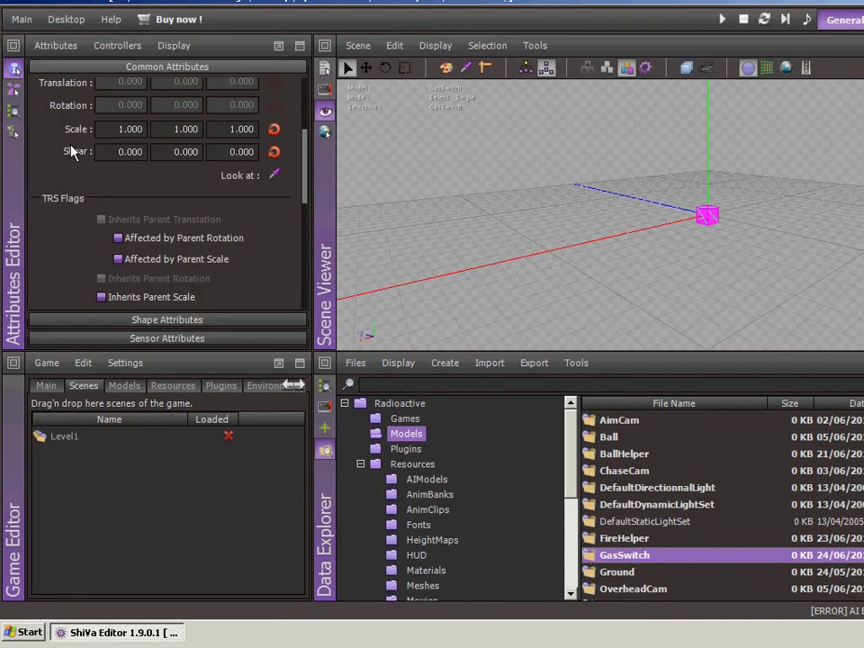
pyautogui.click(167, 338)
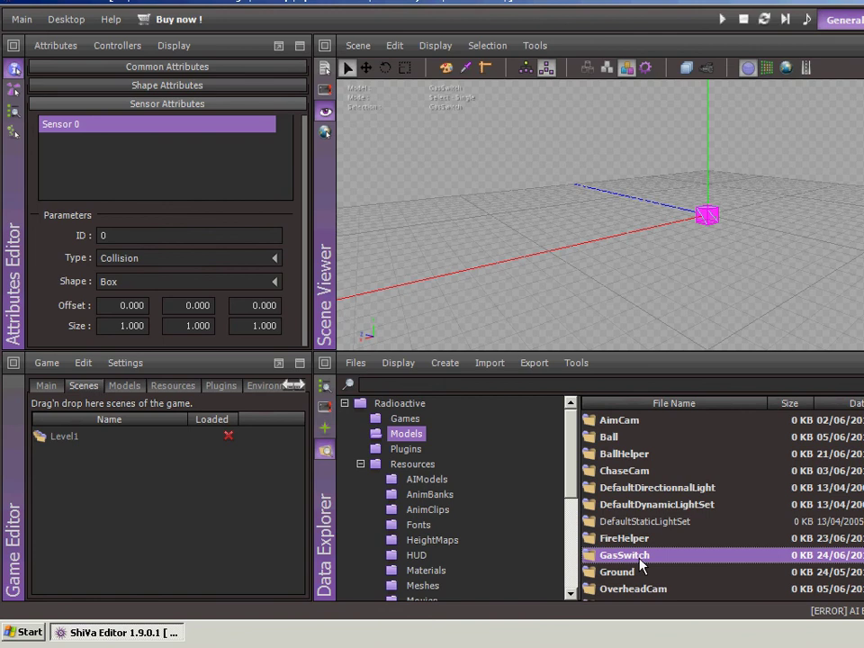
pyautogui.moveTo(642, 565)
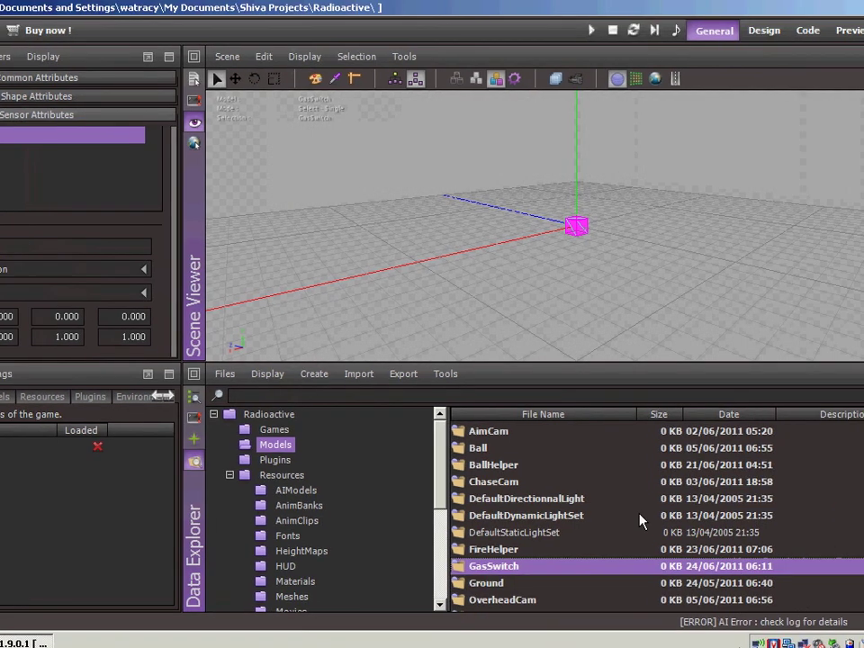
pyautogui.click(815, 30)
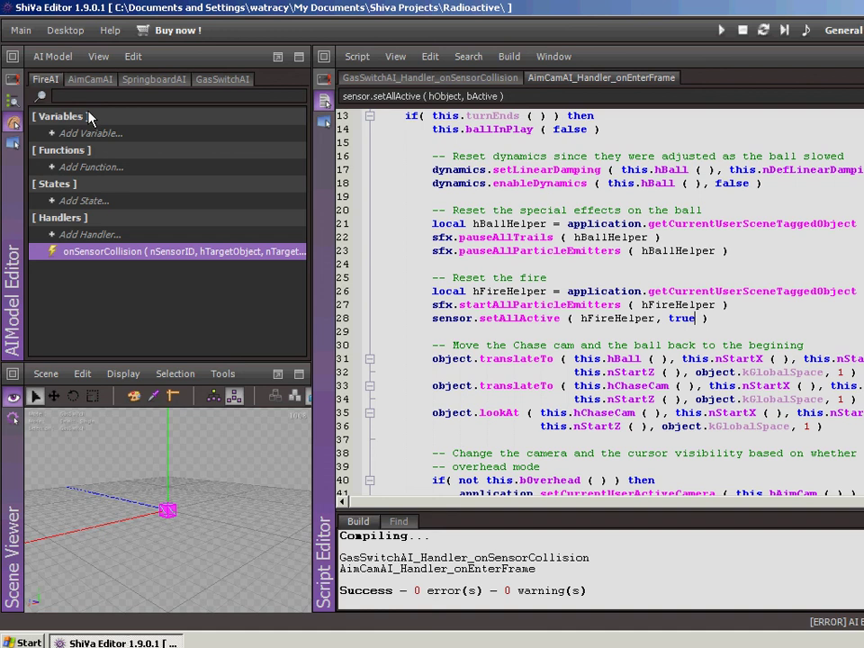
pyautogui.doubleClick(96, 251)
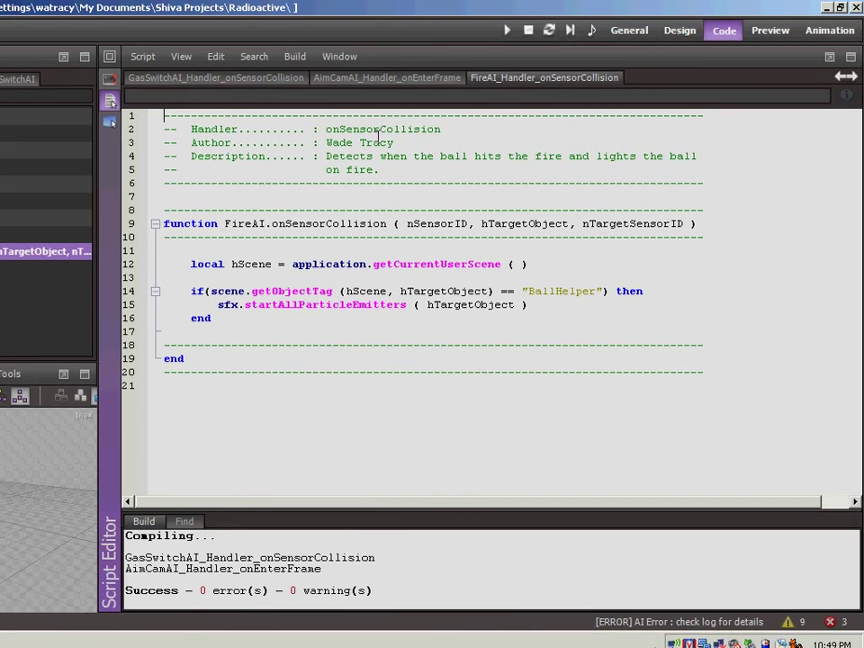
pyautogui.click(629, 32)
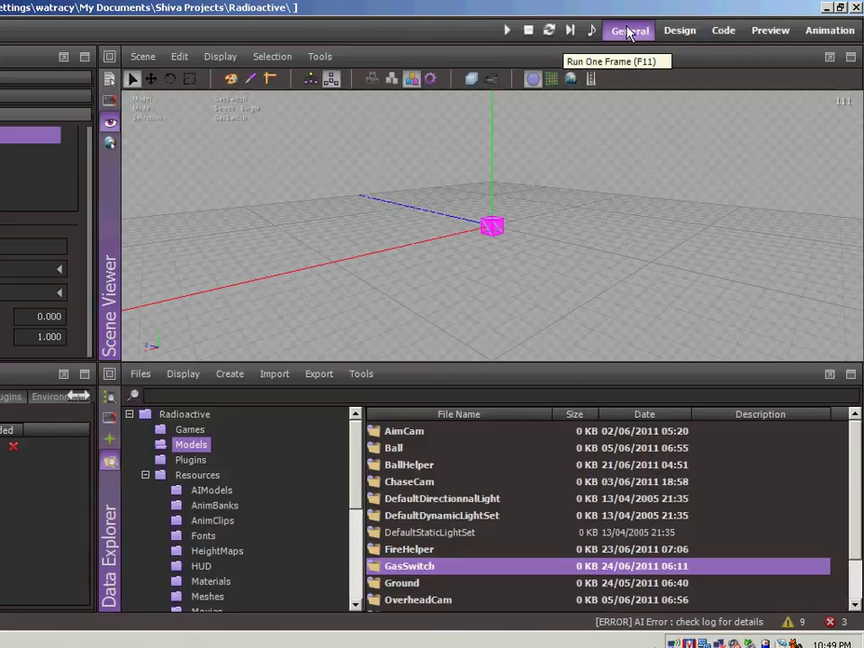
# Save the GasSwitch model, open Level1, and select the FireHelper fire box to view its script.
pyautogui.click(418, 551)
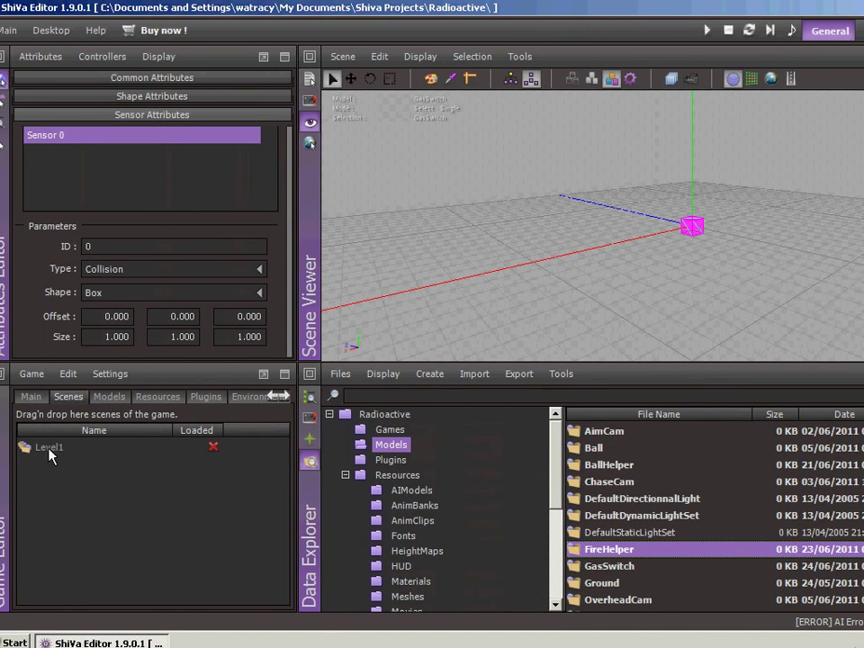
pyautogui.doubleClick(45, 449)
pyautogui.click(415, 367)
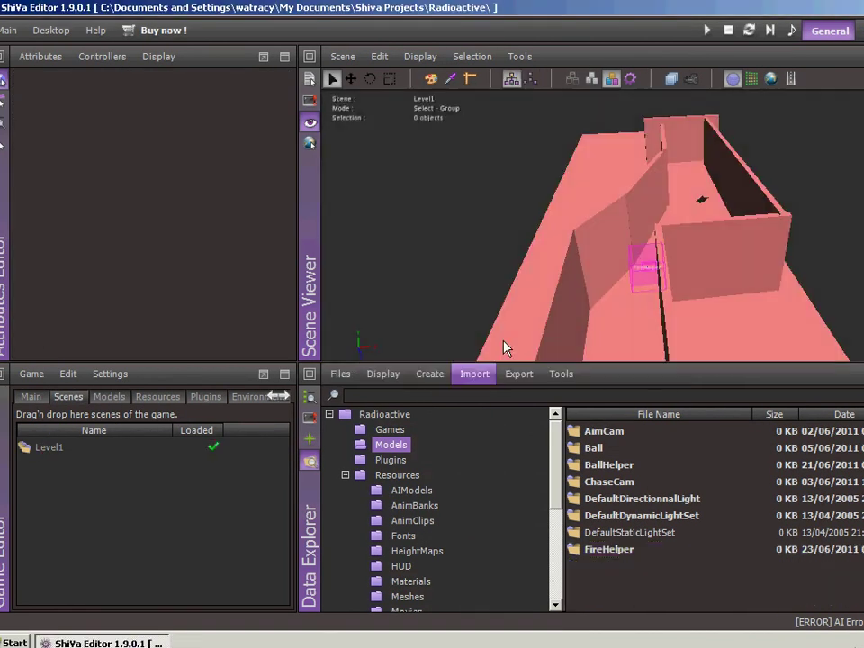
pyautogui.click(639, 281)
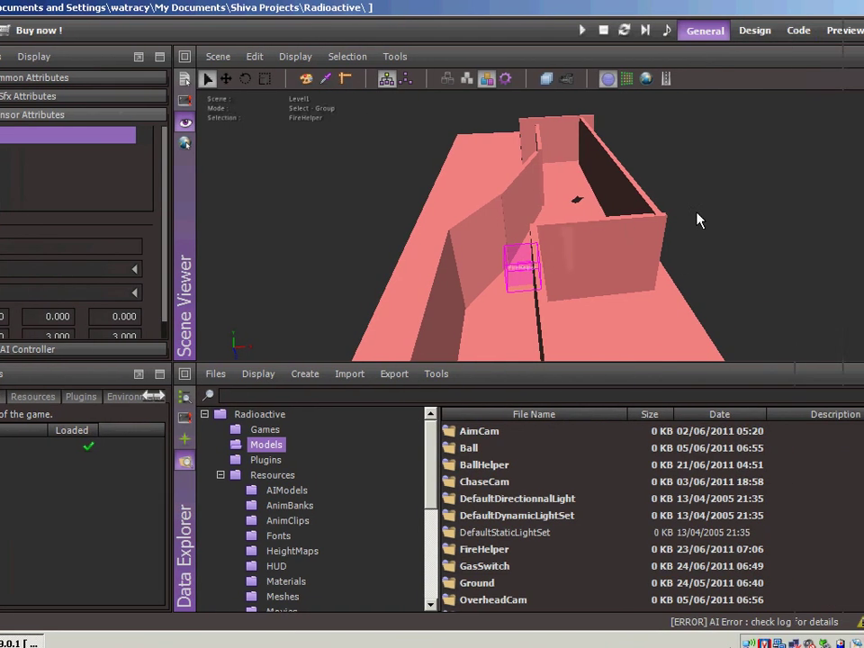
pyautogui.click(799, 30)
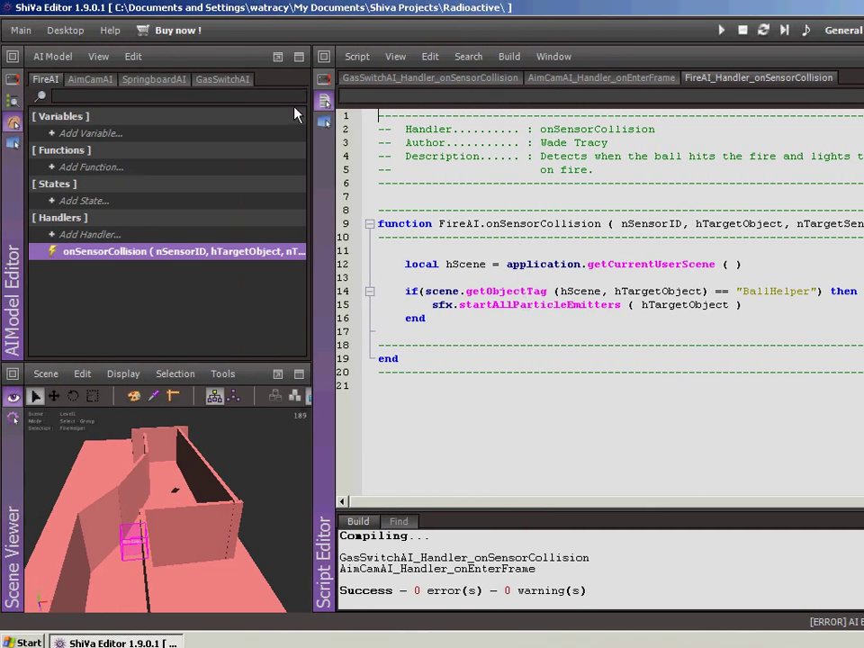
# Inspect GasSwitchAI's hFire variable and open its onInit and onSensorCollision handlers.
pyautogui.click(225, 80)
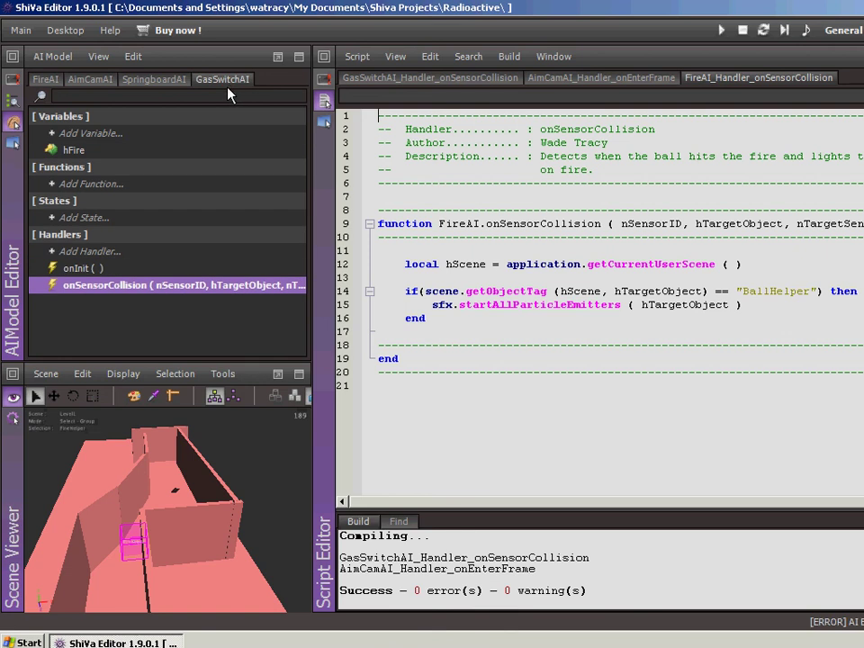
pyautogui.click(79, 150)
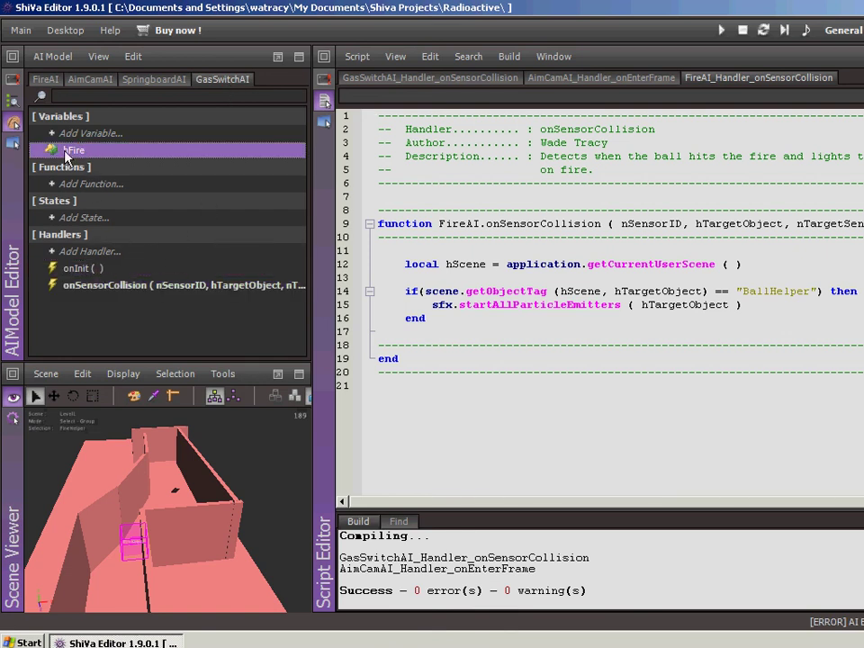
pyautogui.click(52, 151)
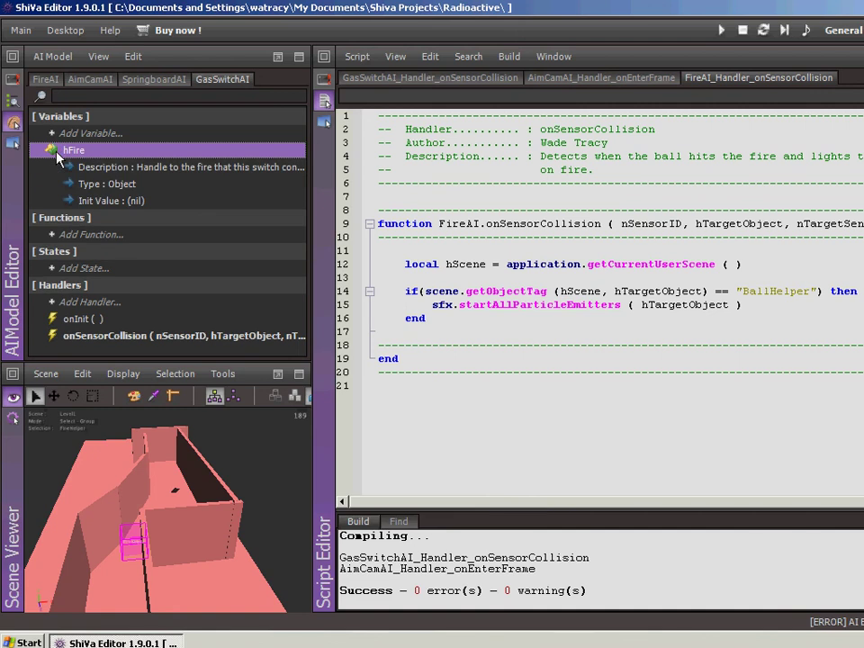
pyautogui.doubleClick(79, 319)
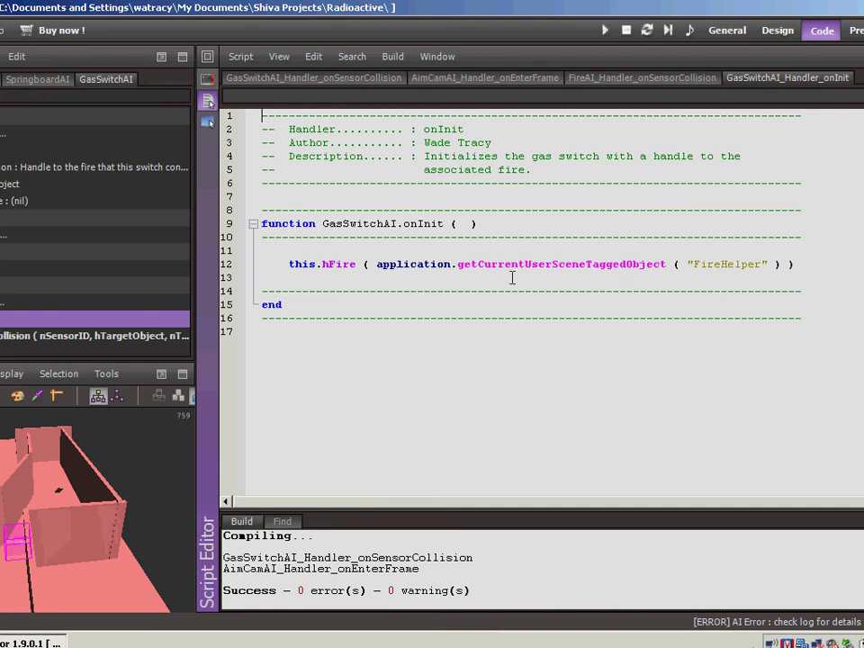
pyautogui.doubleClick(143, 338)
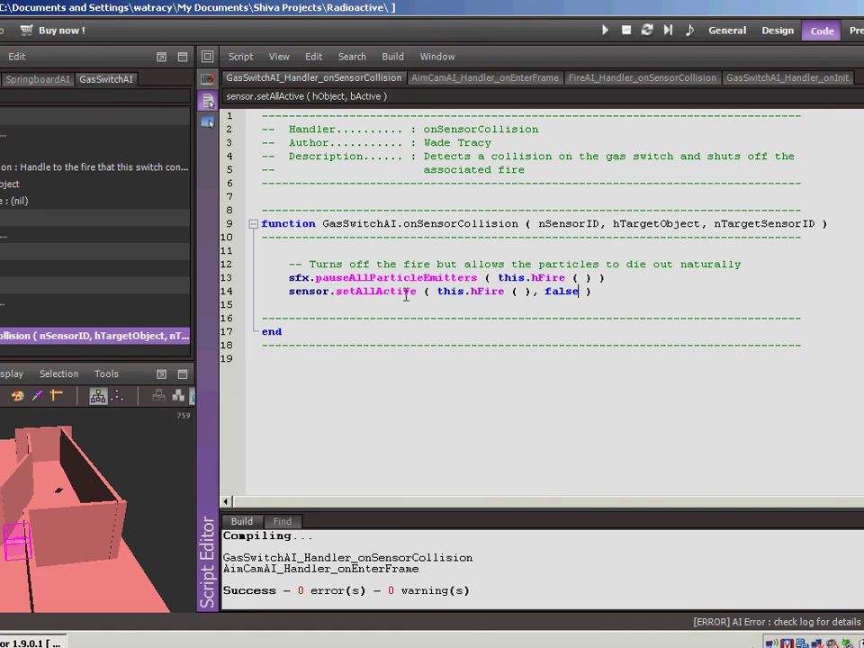
# Look up setAllActive in the documentation, then open AimCamAI's onEnterFrame handler.
pyautogui.moveTo(545, 294); pyautogui.dragTo(579, 295)
pyautogui.press('F1')
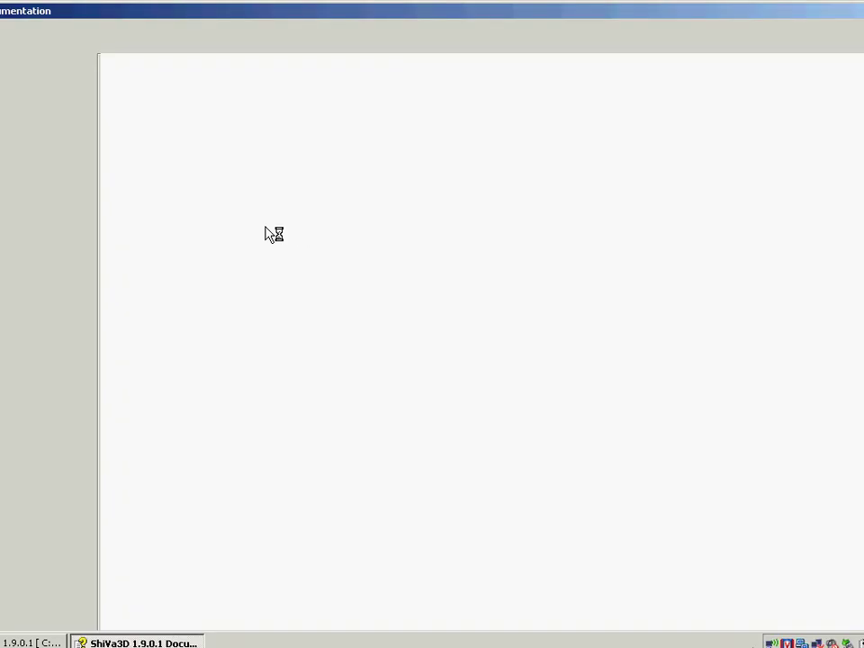
pyautogui.hotkey('alt', 'F4')
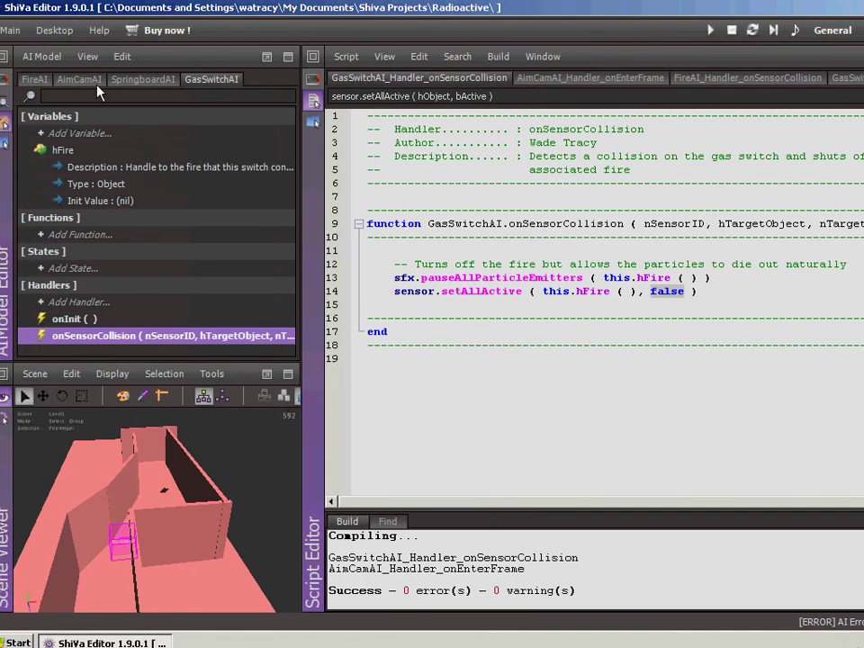
pyautogui.click(79, 80)
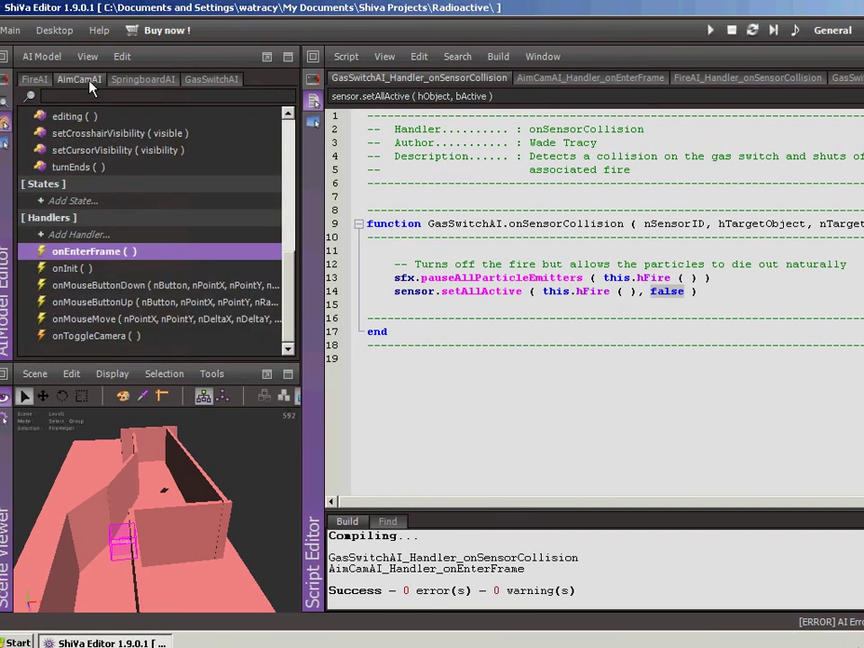
pyautogui.doubleClick(115, 260)
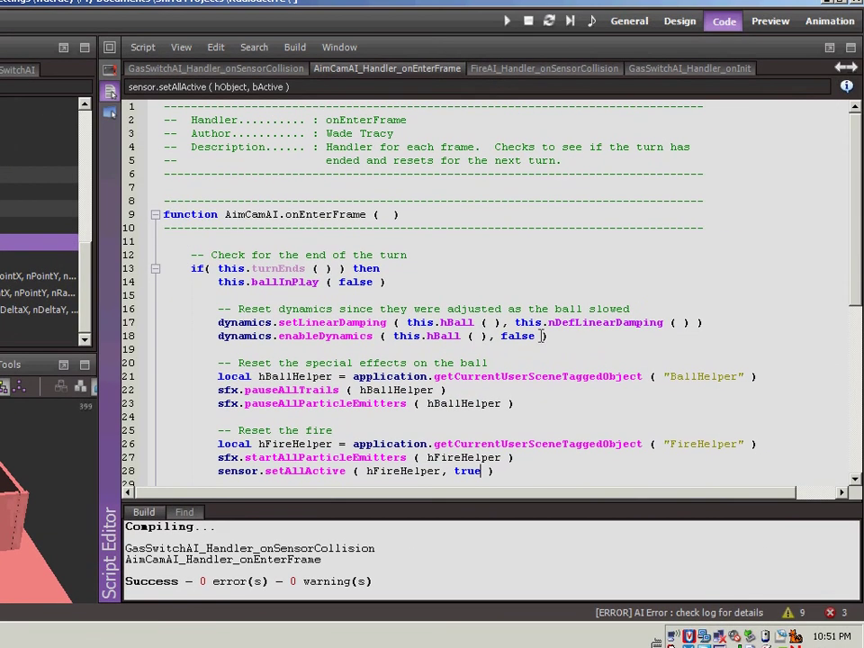
# Scroll through the onEnterFrame fire-reset code, then return to the General scene workspace showing Level1.
pyautogui.moveTo(857, 288); pyautogui.dragTo(858, 353)
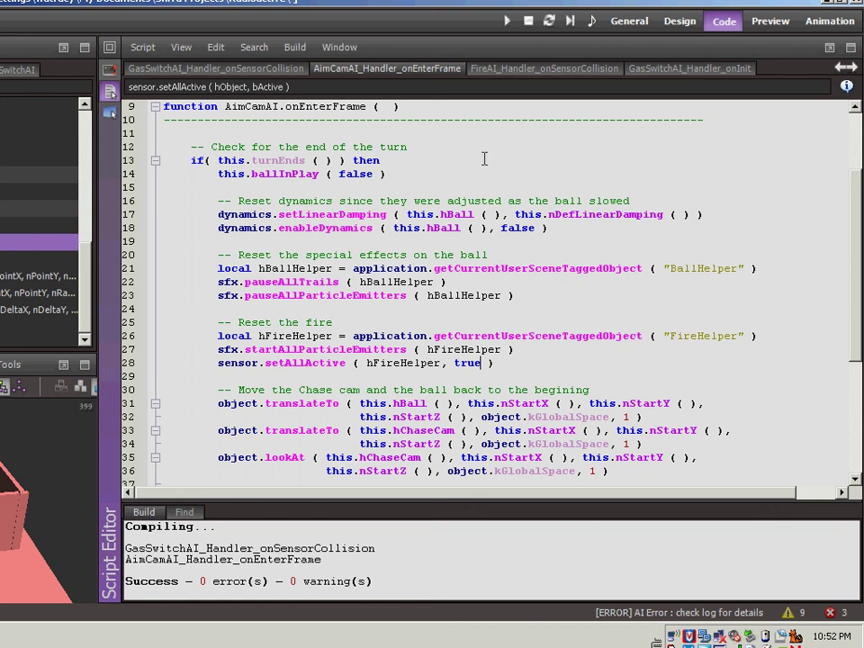
pyautogui.click(630, 18)
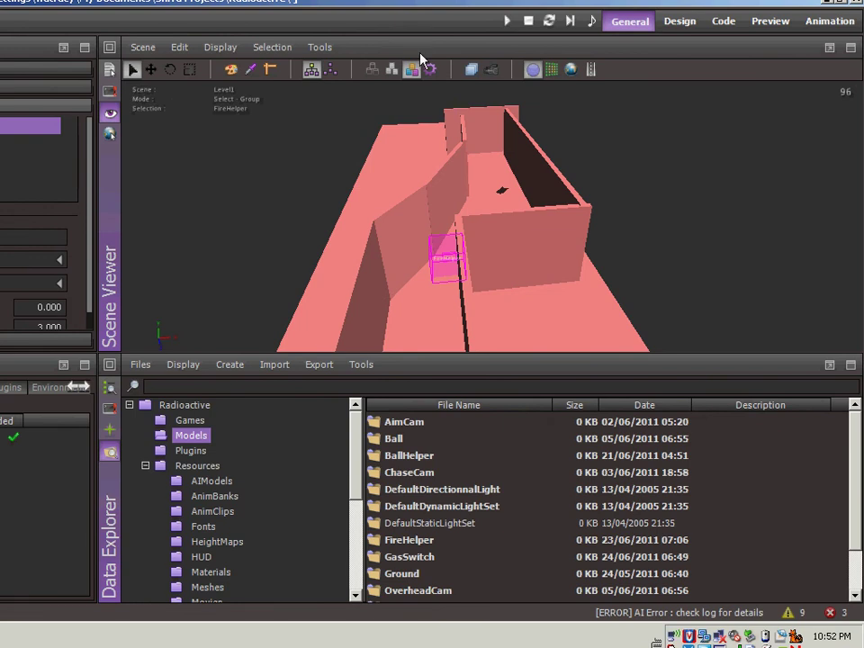
# Play Level1, switch to the first-person aim view, and shoot the ball toward the burning fire.
pyautogui.click(510, 28)
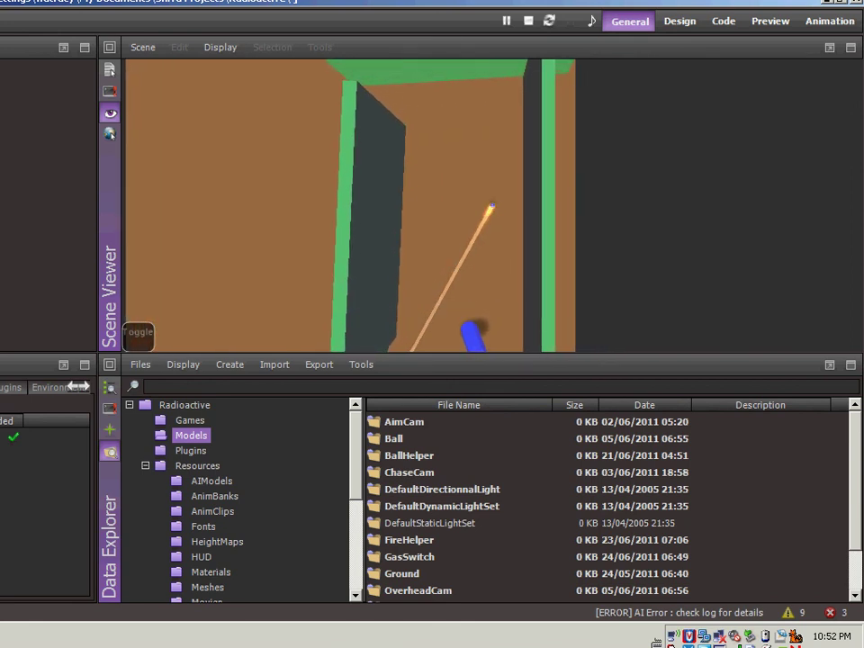
pyautogui.click(492, 210)
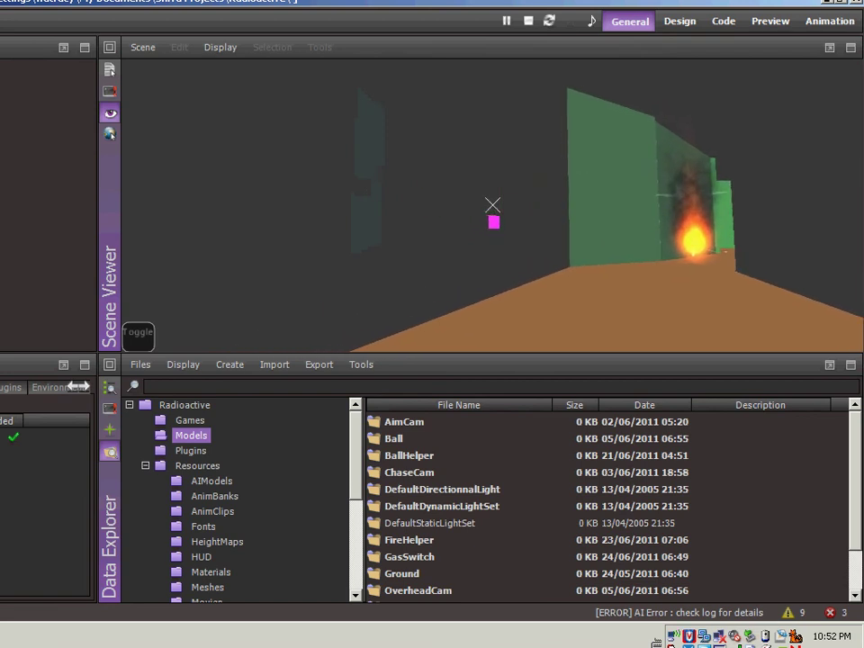
pyautogui.click(491, 205)
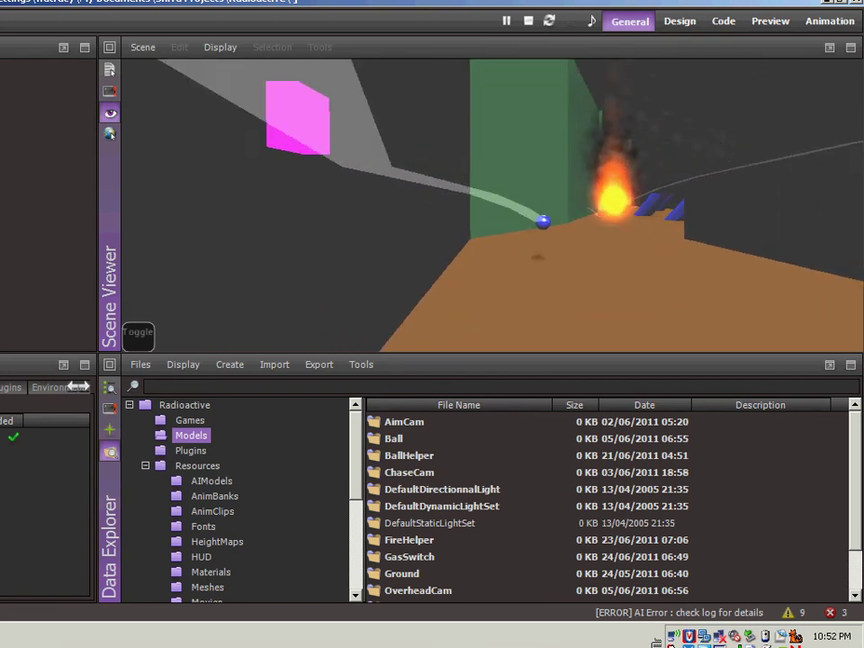